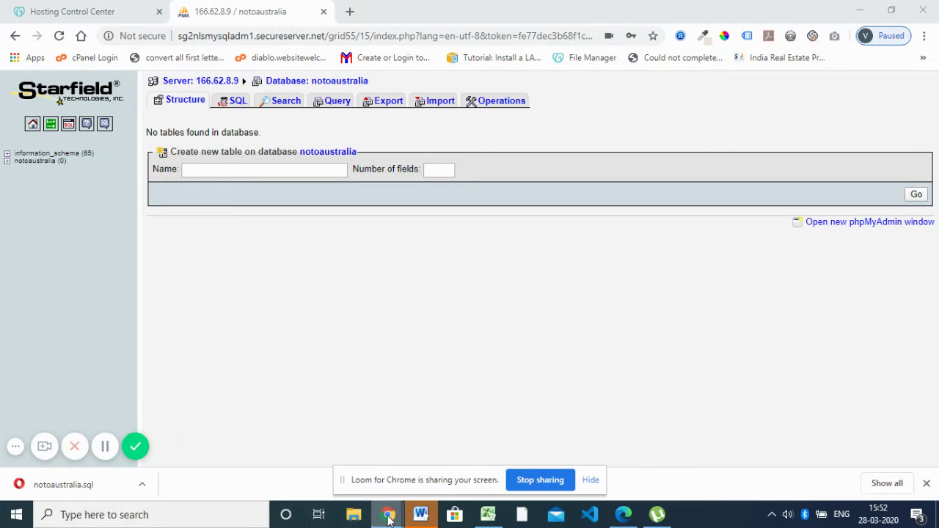
Bring the incognito GoDaddy sign-in window forward from the Chrome taskbar previews
mouse_move(390, 518)
click(366, 462)
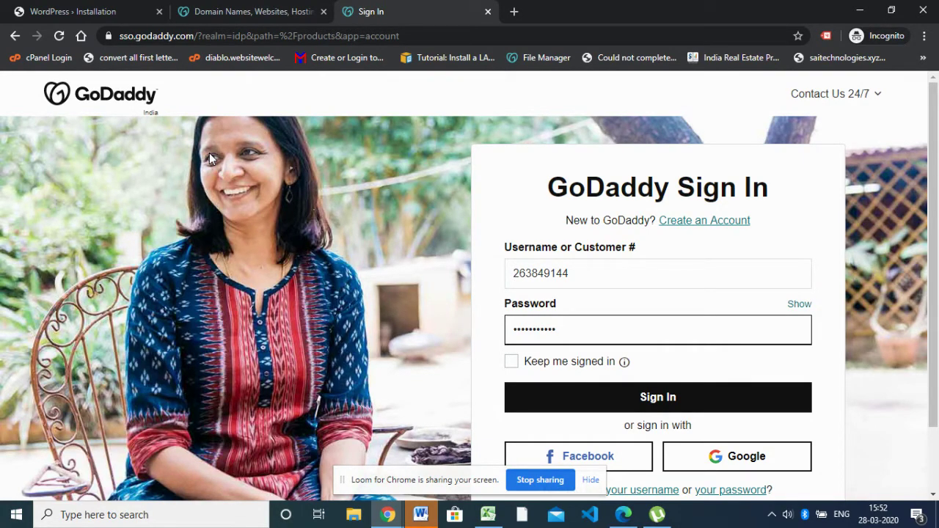
Sign in to GoDaddy using the already-filled customer number and account password
click(622, 267)
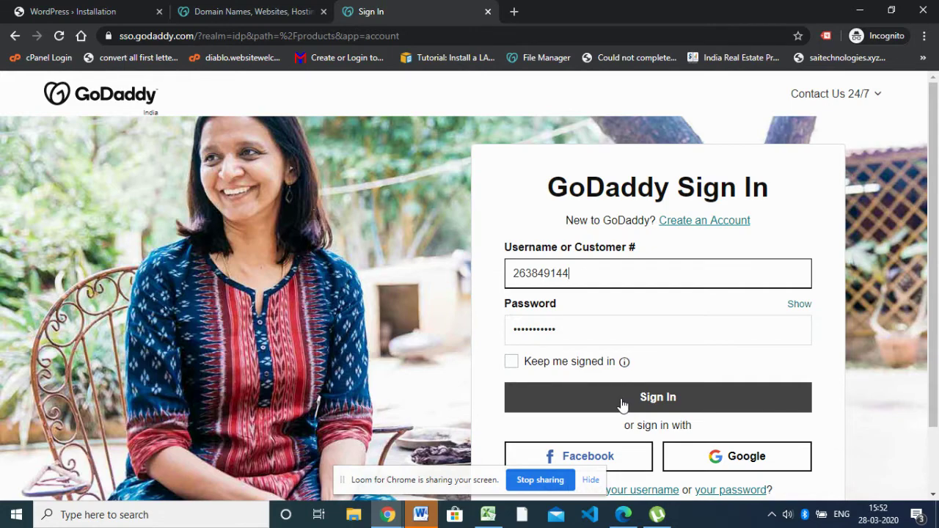
click(622, 403)
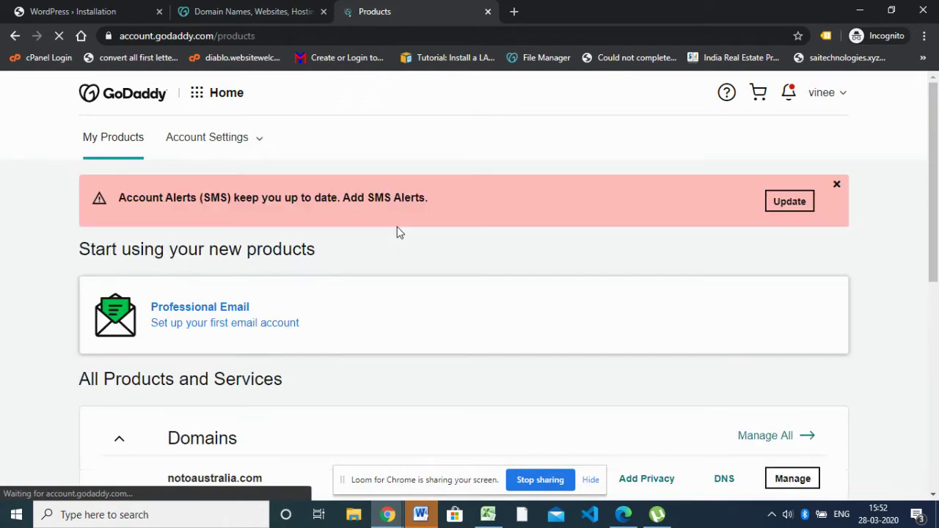
Scroll through My Products and select the notoaustralia.com domain name
scroll(432, 258, down, 2)
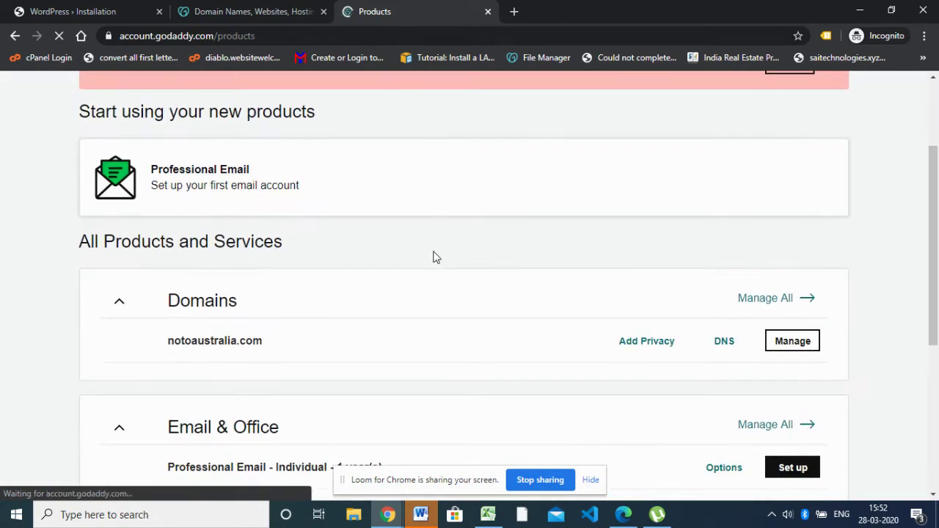
drag(293, 350, 171, 342)
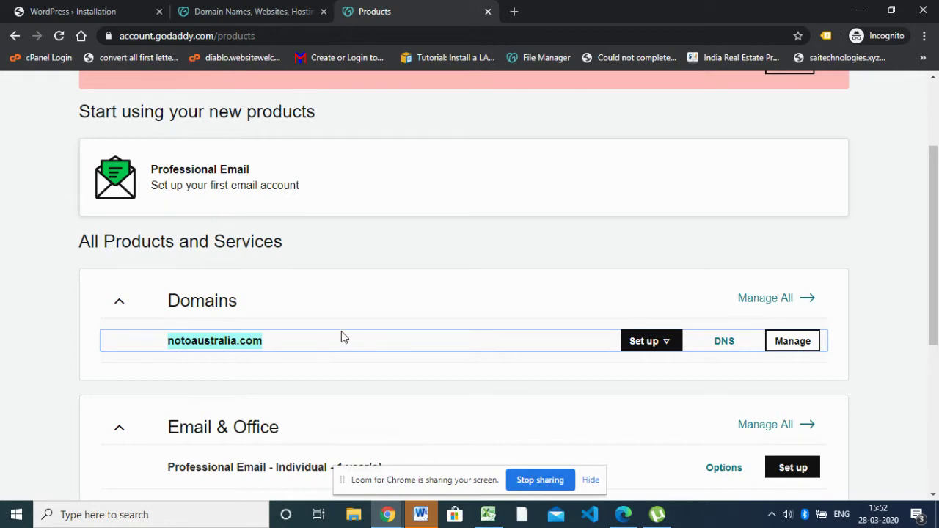
scroll(379, 321, up, 2)
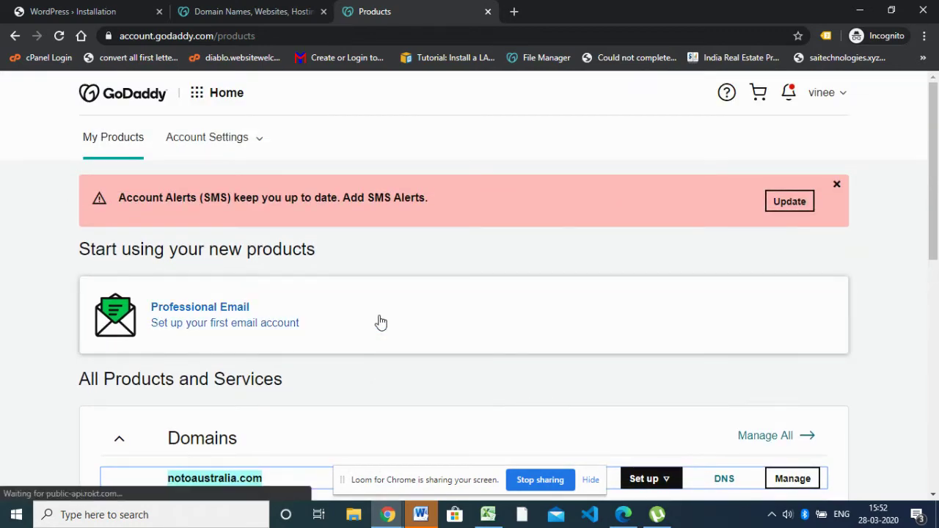
scroll(380, 321, down, 5)
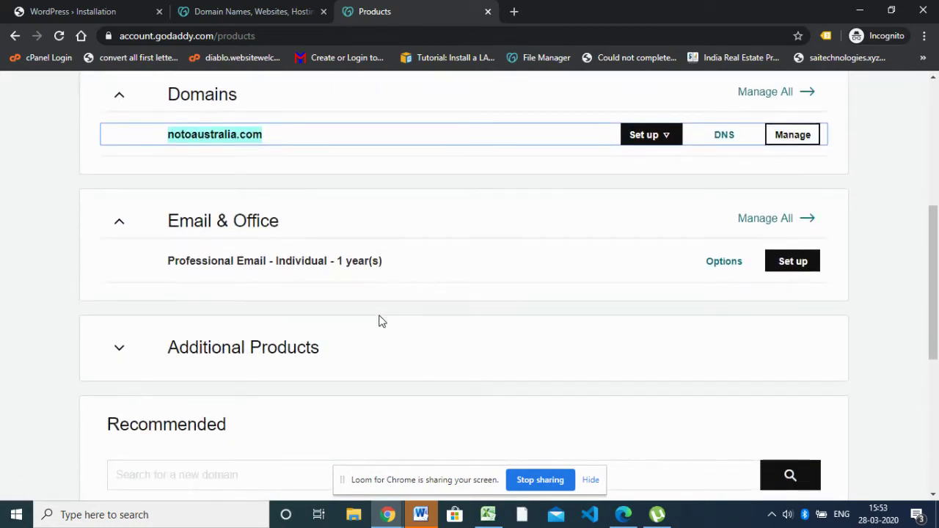
scroll(380, 321, down, 2)
scroll(379, 320, down, 3)
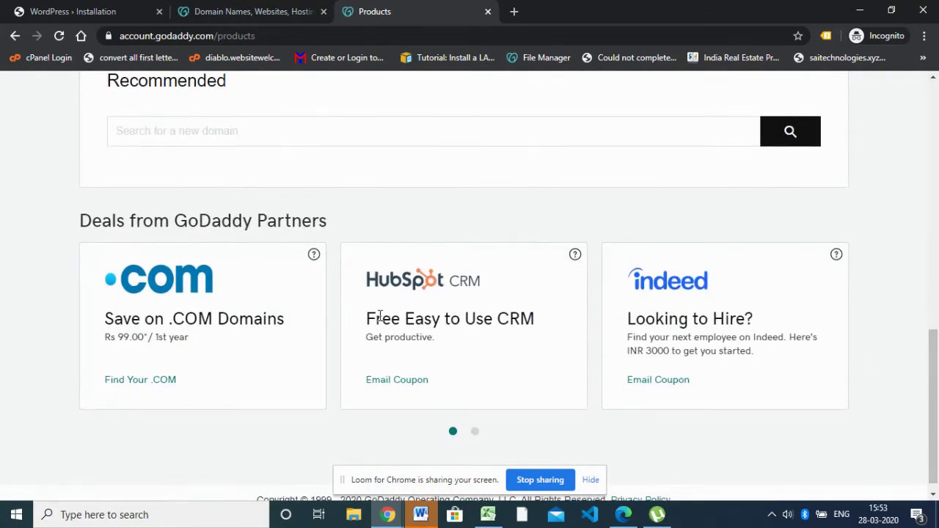
scroll(380, 316, up, 2)
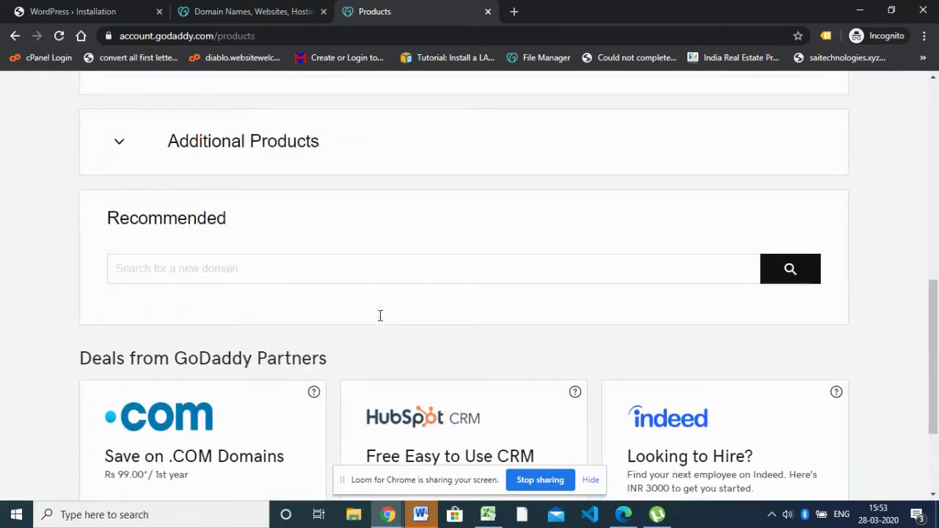
scroll(381, 314, down, 2)
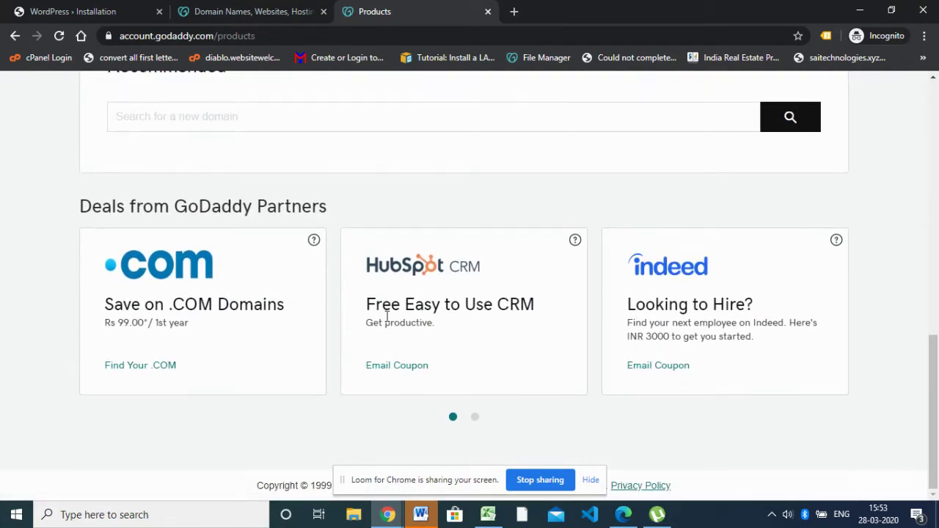
scroll(386, 318, up, 6)
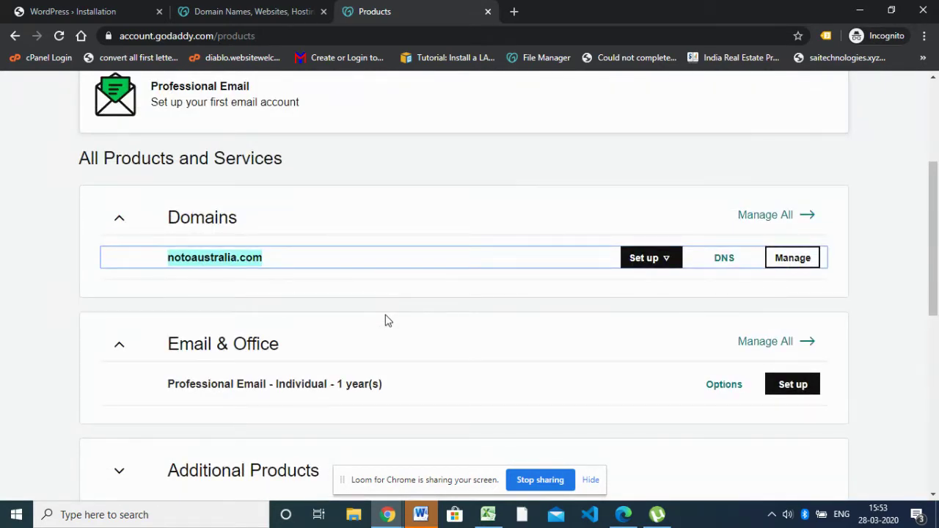
scroll(387, 320, up, 2)
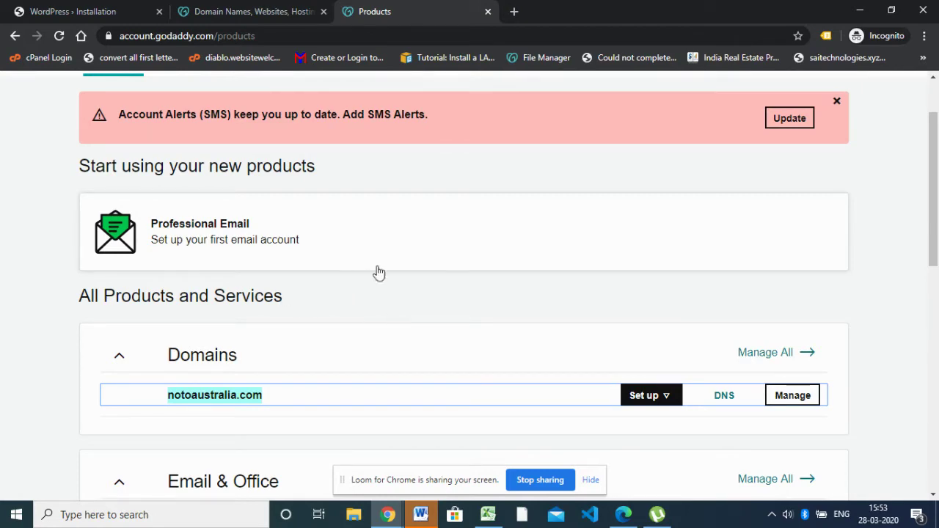
Review the product list again, then switch back to the phpMyAdmin window
scroll(425, 254, down, 3)
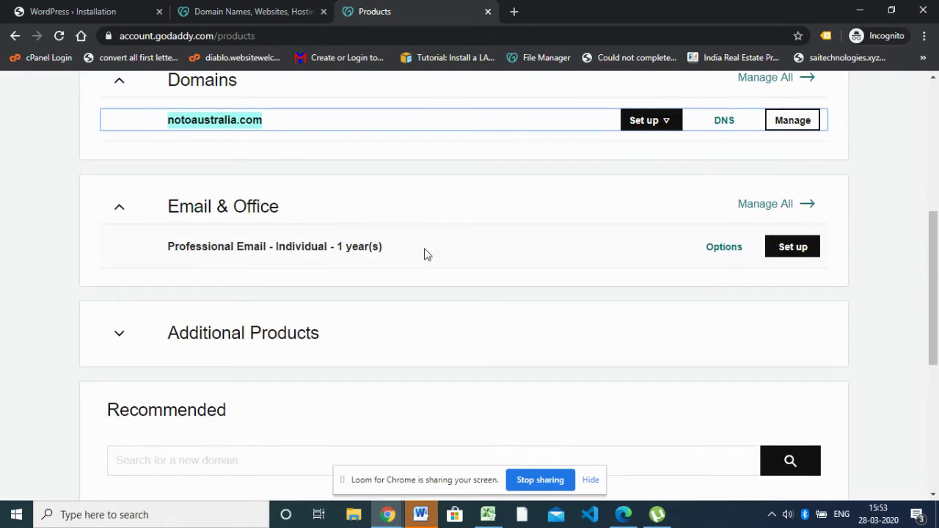
scroll(426, 253, down, 2)
scroll(433, 255, down, 3)
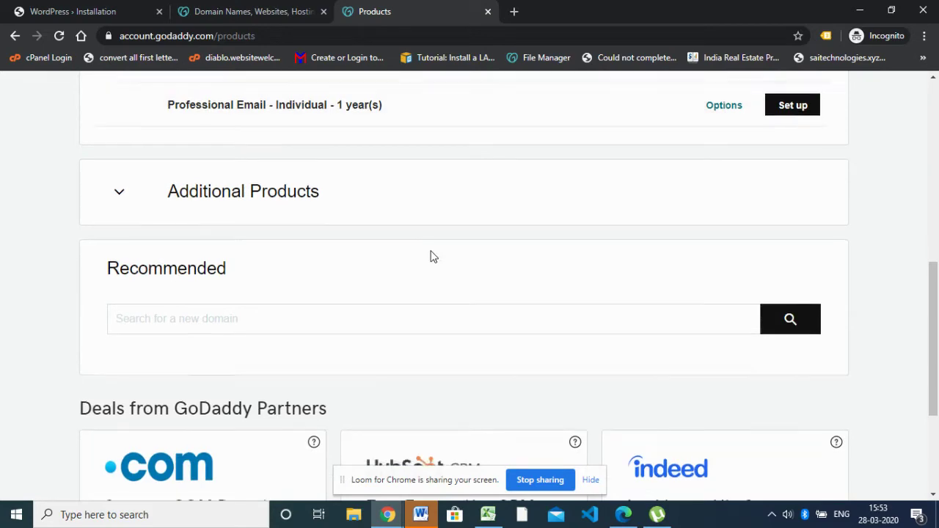
scroll(431, 255, up, 5)
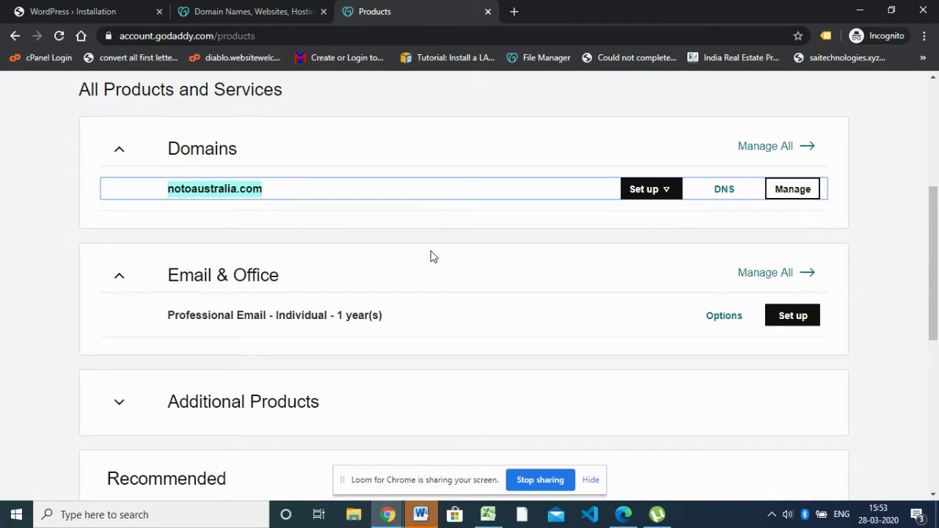
scroll(432, 256, up, 2)
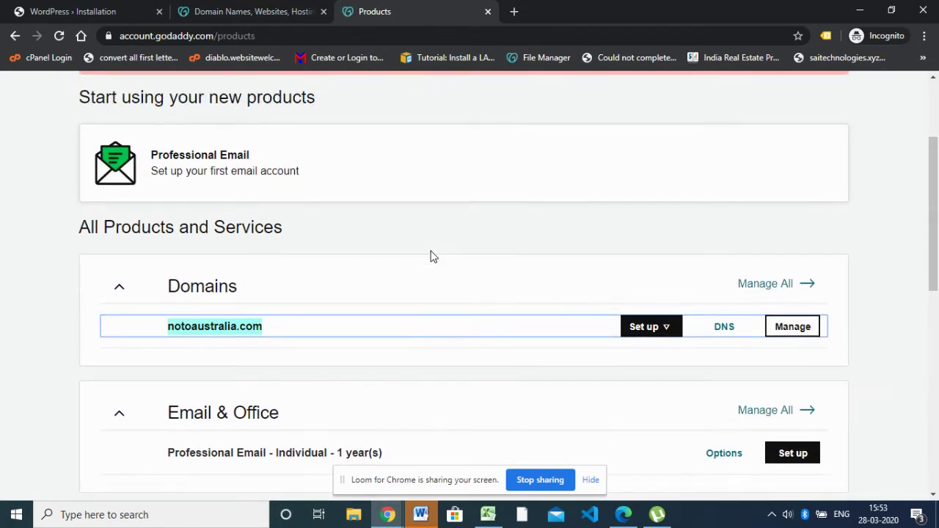
scroll(431, 264, up, 2)
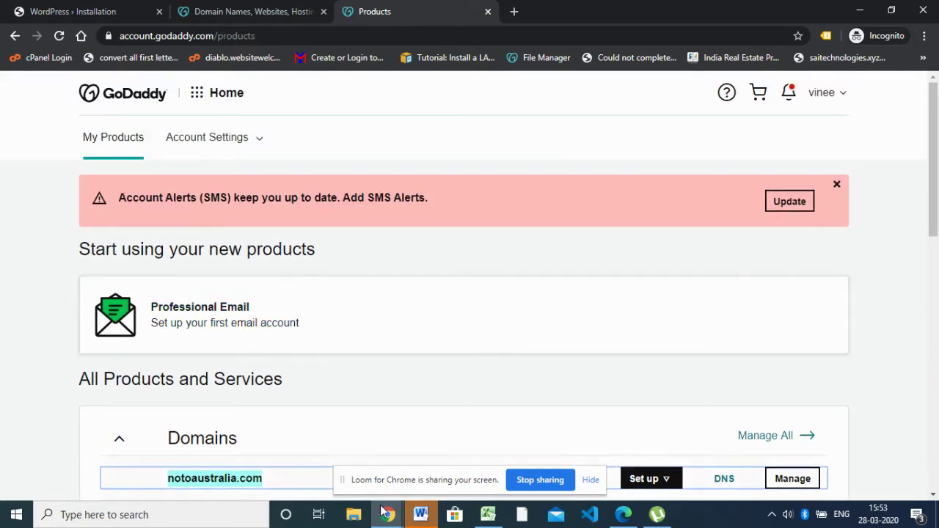
mouse_move(387, 515)
click(262, 462)
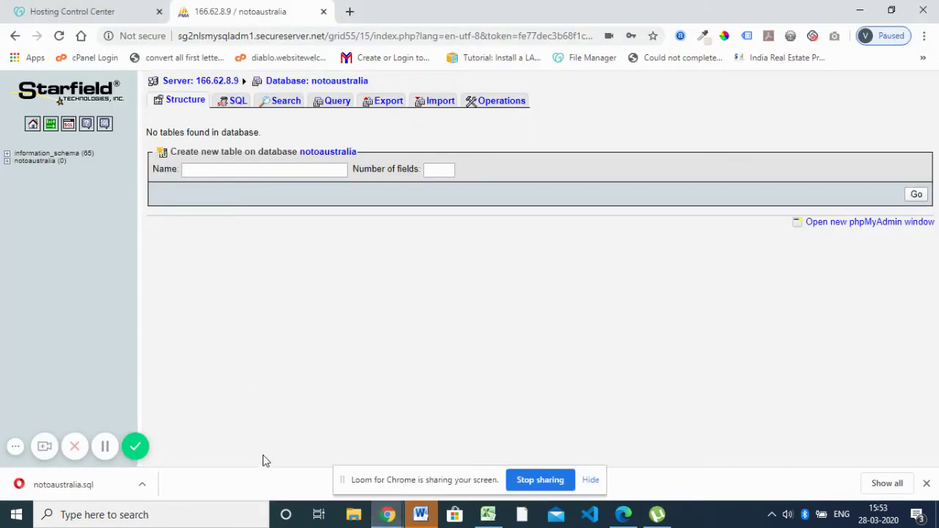
Switch to the Hosting Control Center and look over the Add Domain form
click(90, 8)
scroll(108, 305, down, 2)
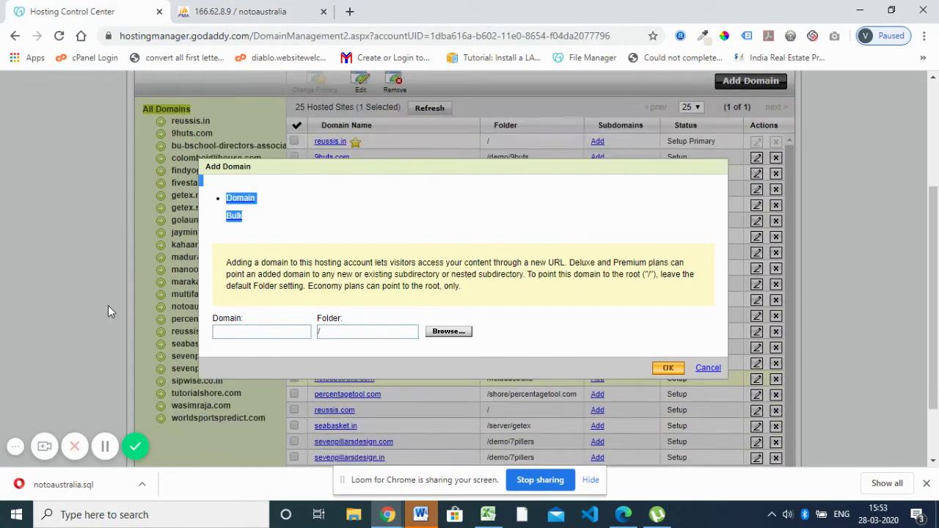
scroll(108, 305, up, 2)
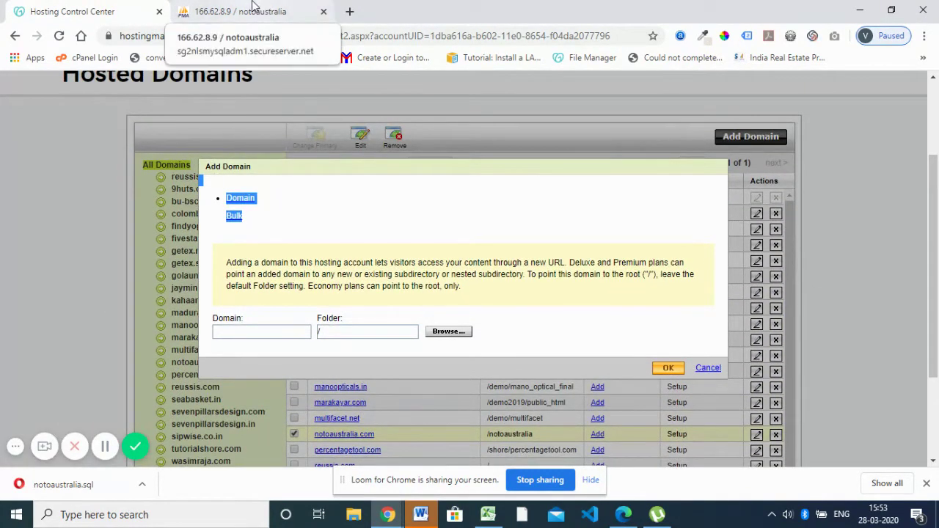
Bring the GoDaddy Products window back to the front
mouse_move(387, 515)
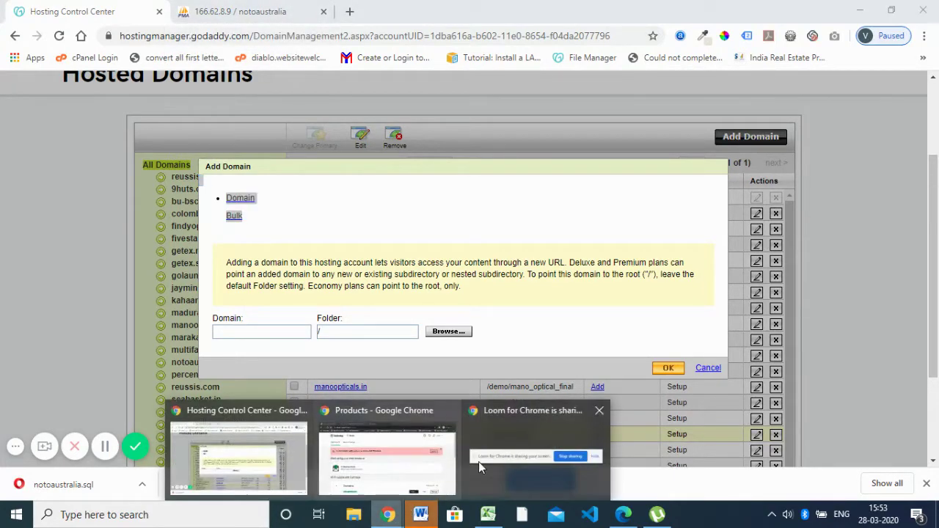
click(415, 462)
scroll(650, 367, down, 2)
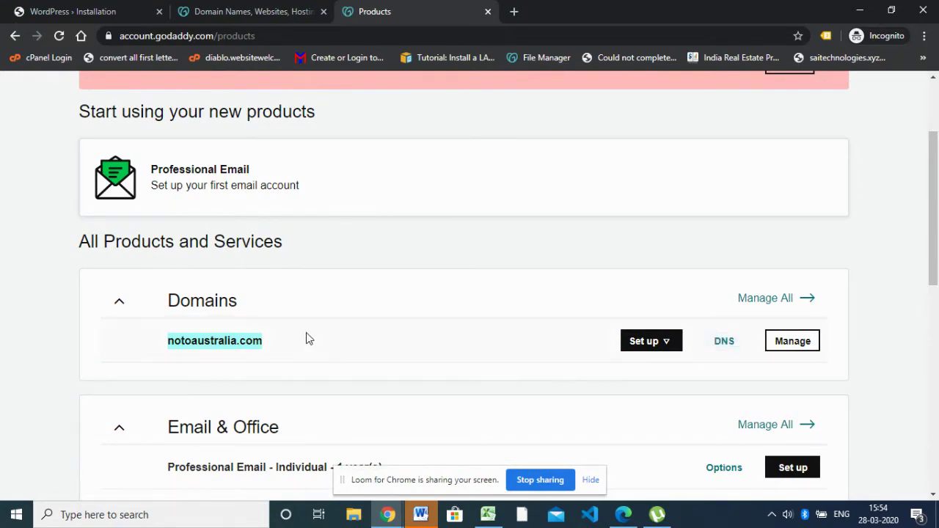
Open DNS Management for notoaustralia.com and start editing its A record (@ → 182.50.148.128)
drag(306, 338, 190, 357)
scroll(350, 283, up, 2)
scroll(350, 288, down, 6)
scroll(351, 288, up, 5)
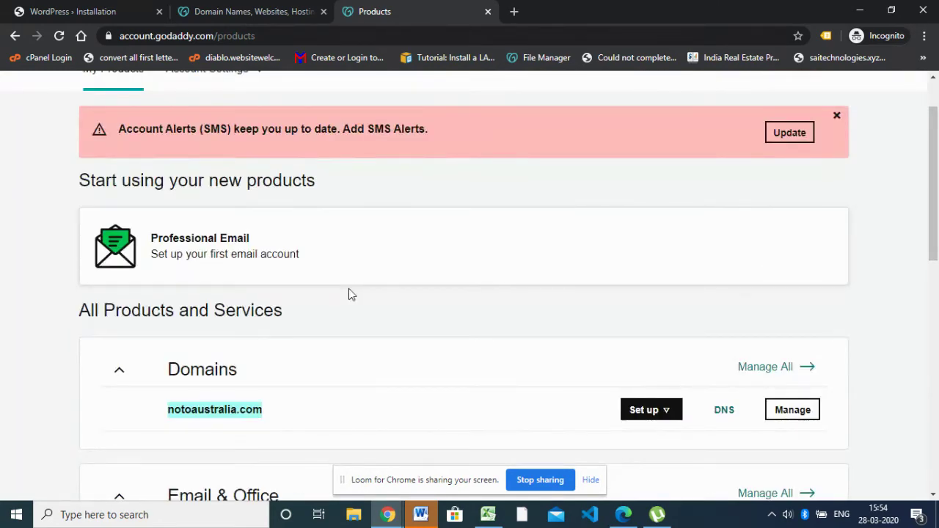
scroll(254, 384, down, 1)
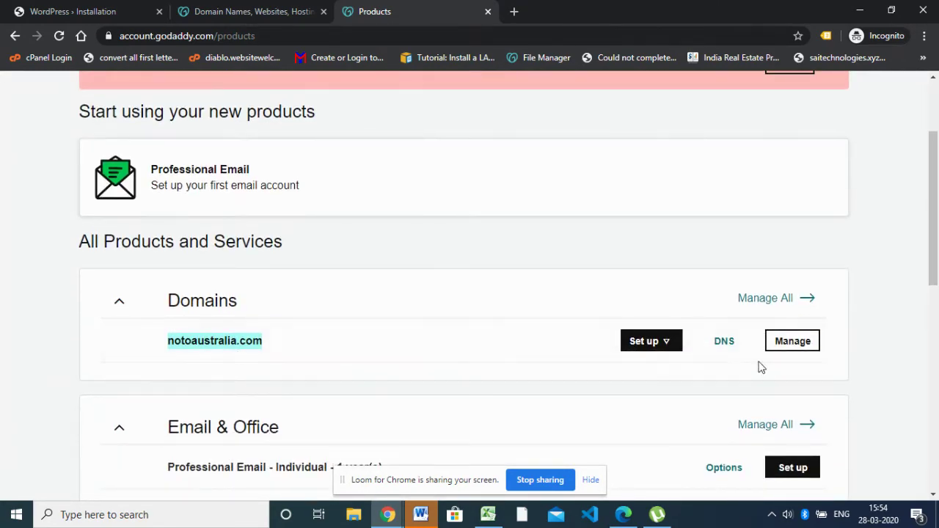
click(725, 343)
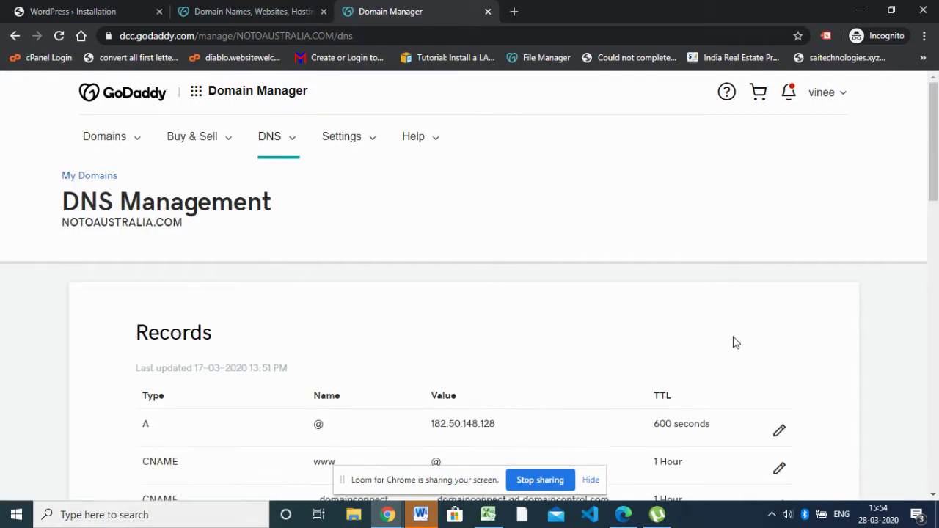
scroll(734, 341, down, 3)
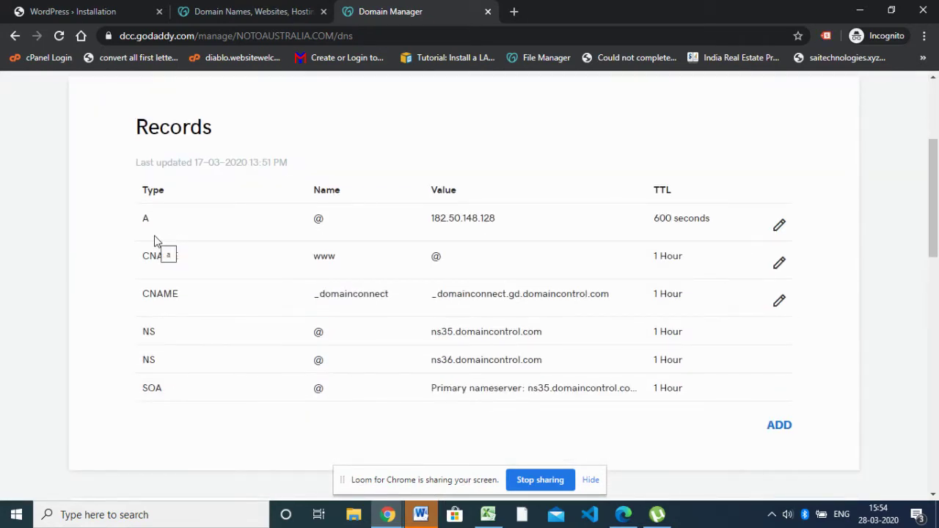
click(782, 228)
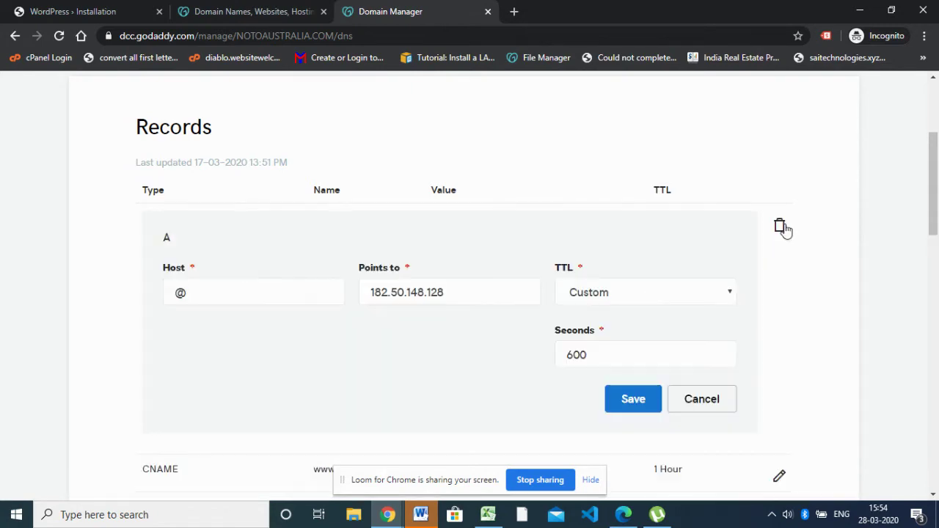
Save the A record unchanged, still pointing to 182.50.148.128 with a 600-second TTL
drag(444, 295, 358, 293)
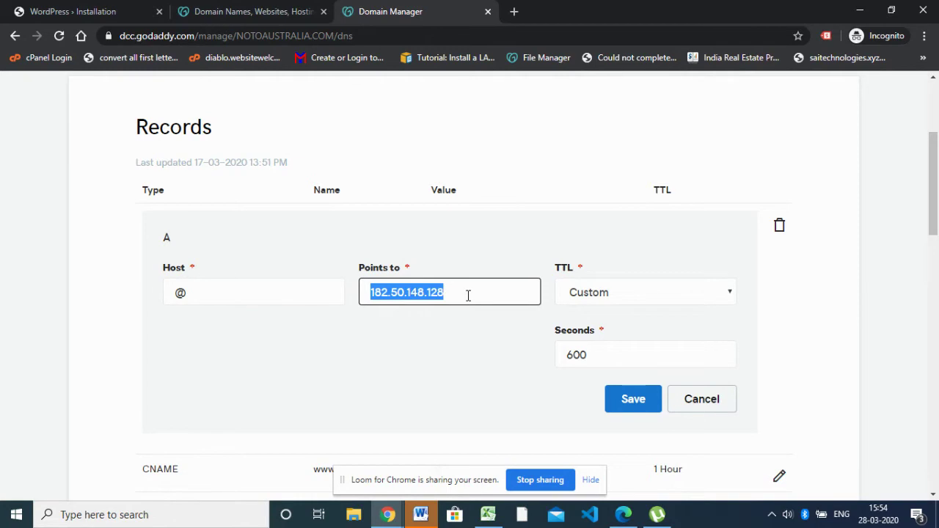
click(468, 295)
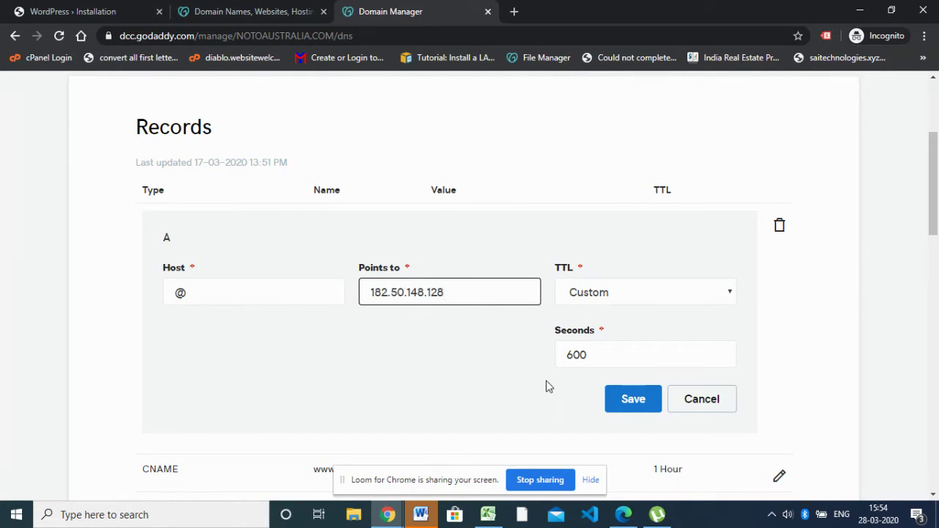
click(634, 402)
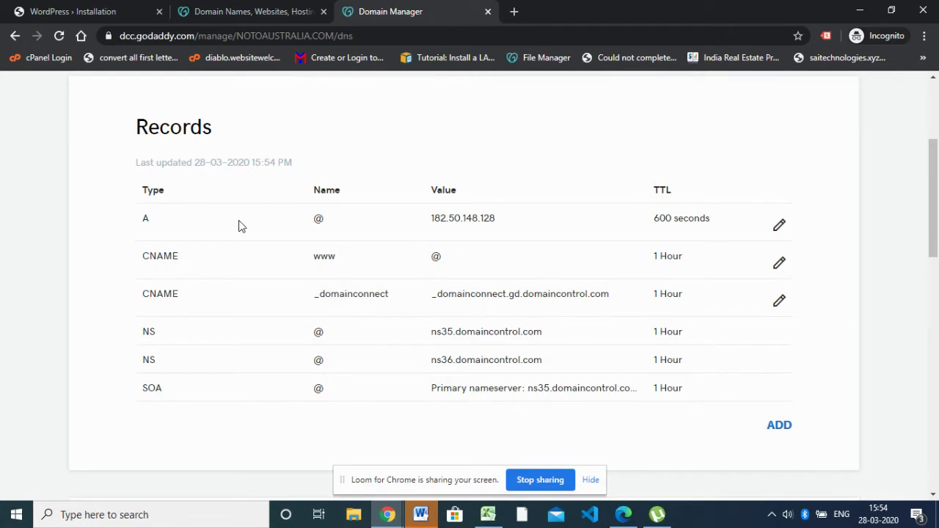
drag(430, 219, 522, 230)
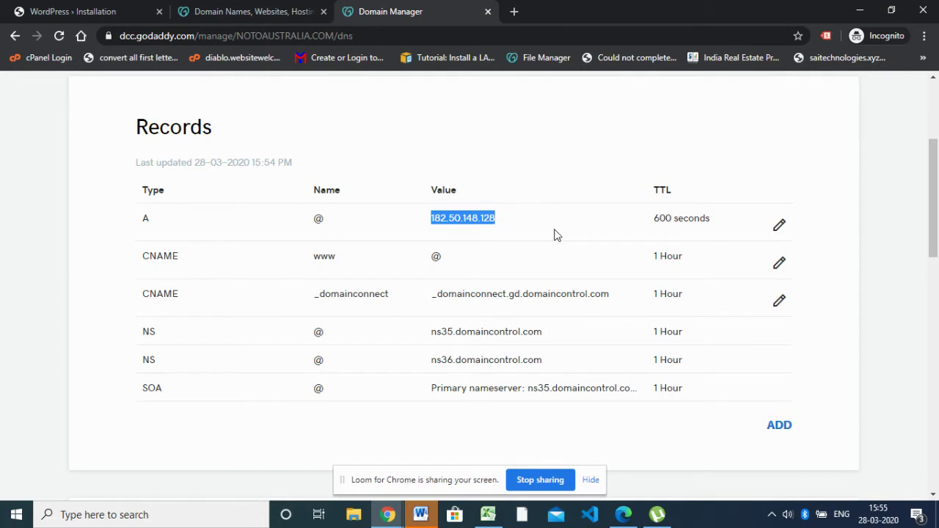
Note the NOTOAUSTRALIA.COM title and A record IP 182.50.148.128, then switch to Hosting Control Center
scroll(565, 241, up, 2)
scroll(470, 255, up, 1)
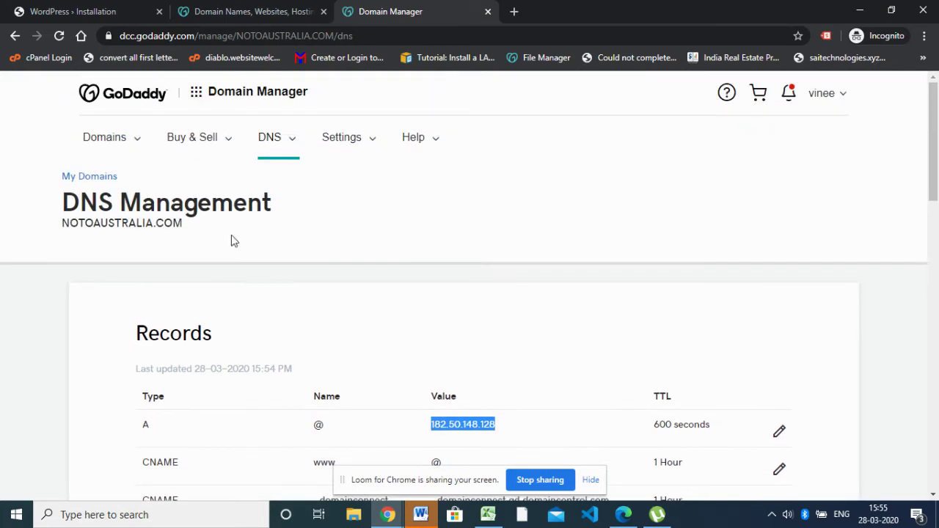
drag(188, 233, 58, 234)
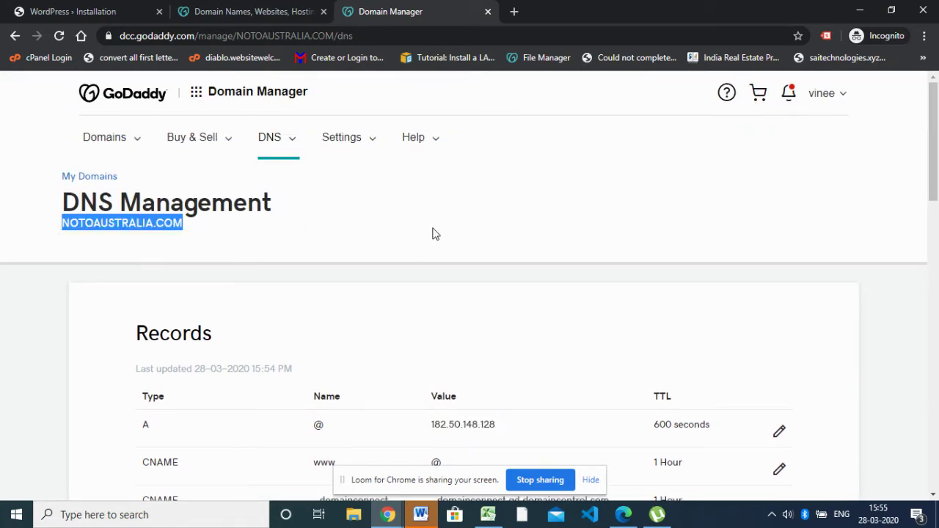
scroll(434, 232, down, 3)
drag(497, 219, 416, 223)
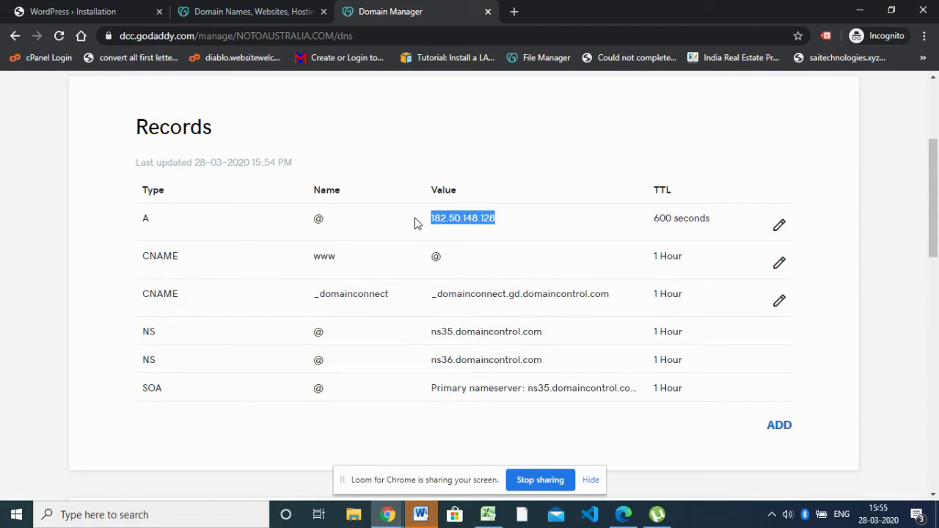
click(388, 514)
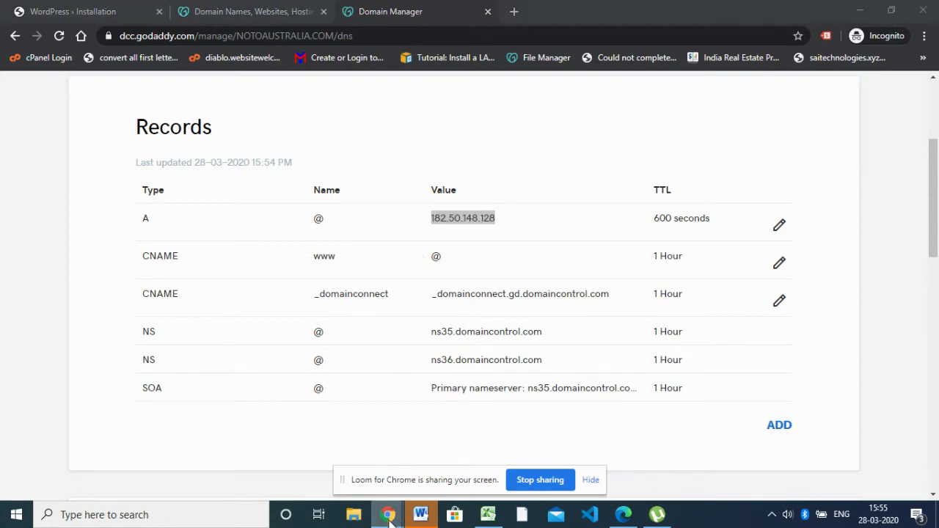
click(248, 456)
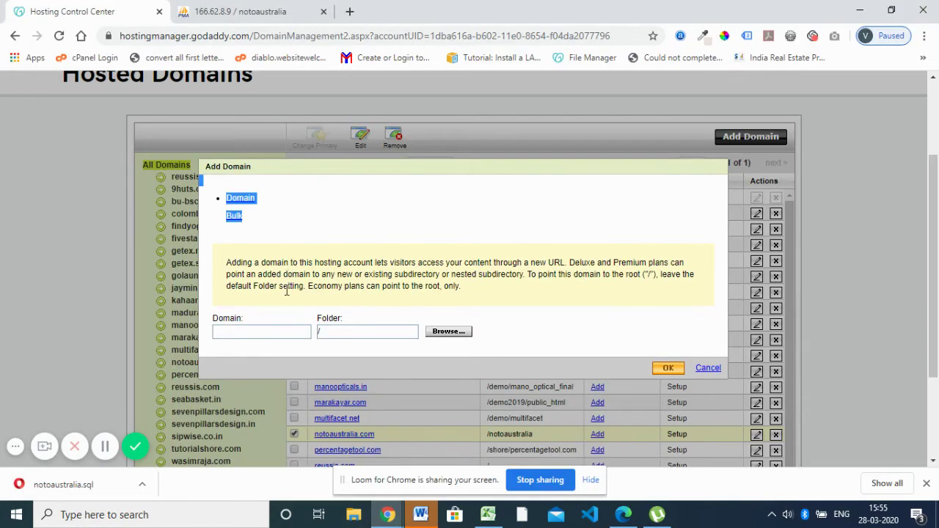
Inspect the Add Domain form's Domain and Folder fields without entering anything
click(278, 331)
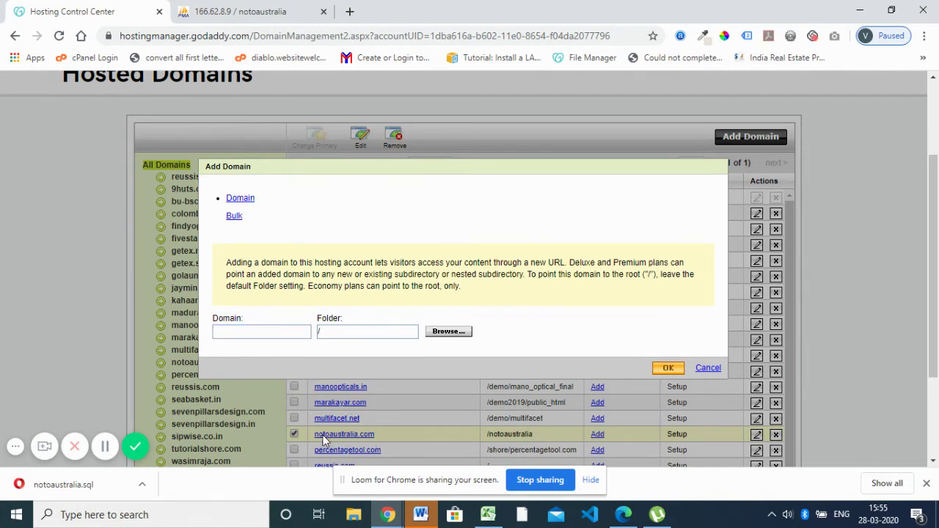
drag(206, 166, 324, 332)
click(337, 332)
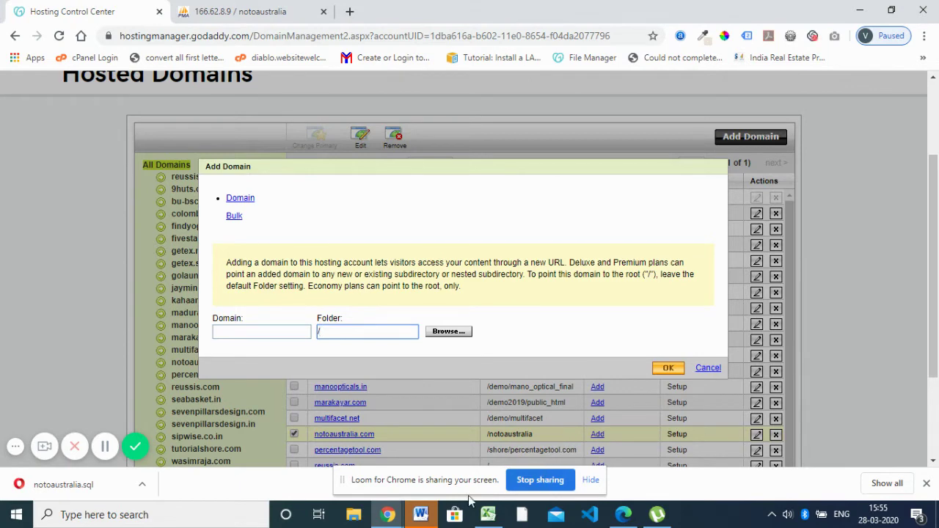
Return to the DNS records window and copy the domain name NOTOAUSTRALIA.COM
mouse_move(389, 516)
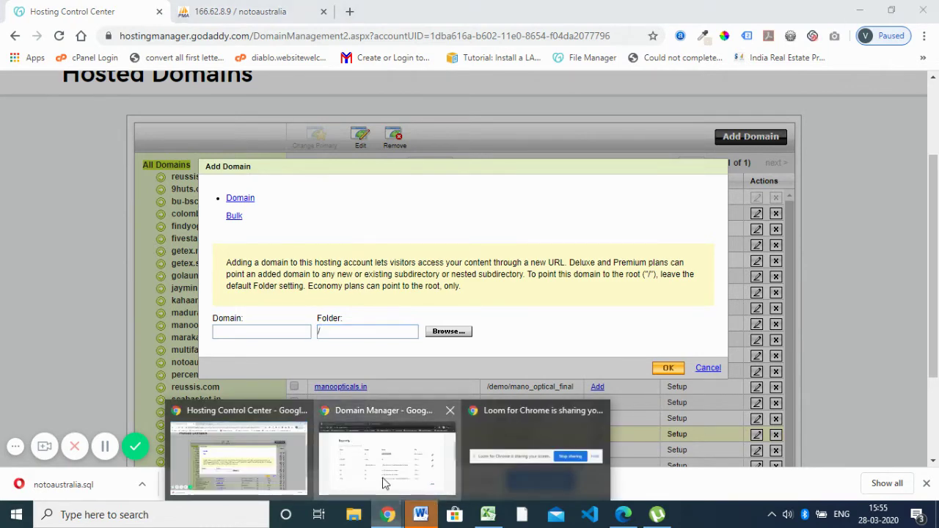
click(384, 478)
scroll(490, 315, up, 3)
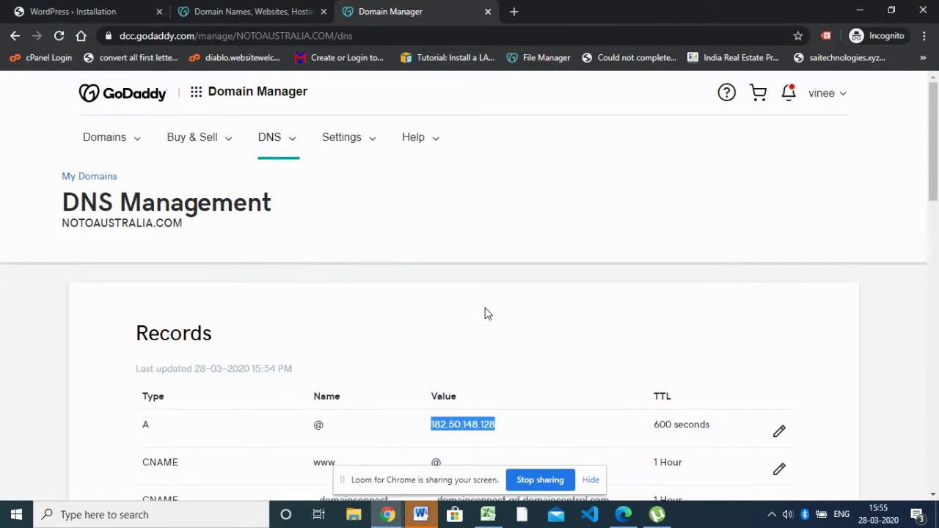
drag(193, 228, 63, 220)
key(ctrl+c)
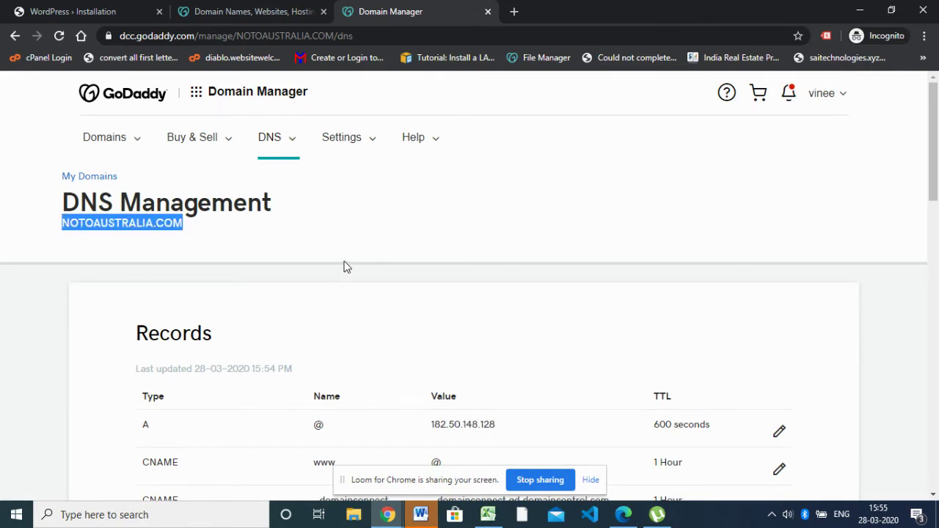
Load notoaustralia.com in a new tab and reload it to reach the WordPress setup
click(514, 11)
key(ctrl+v)
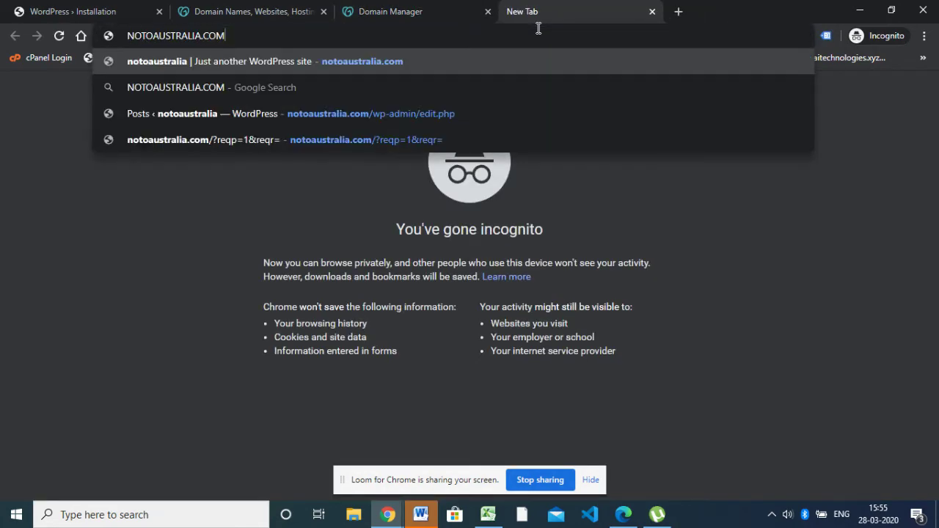
key(Return)
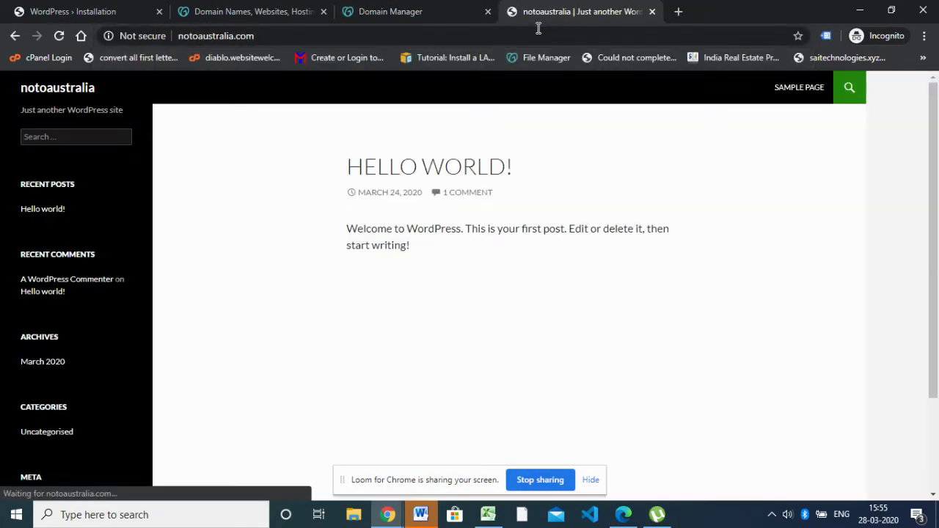
click(539, 28)
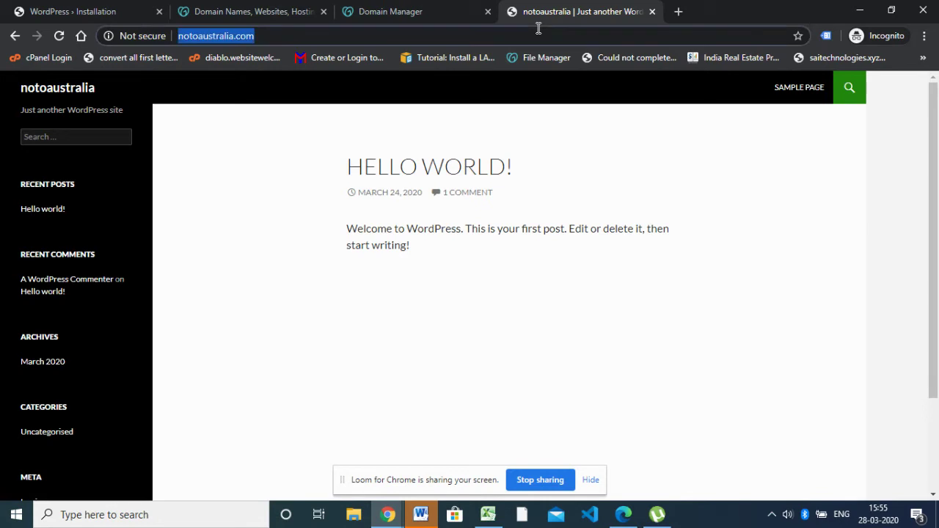
key(Return)
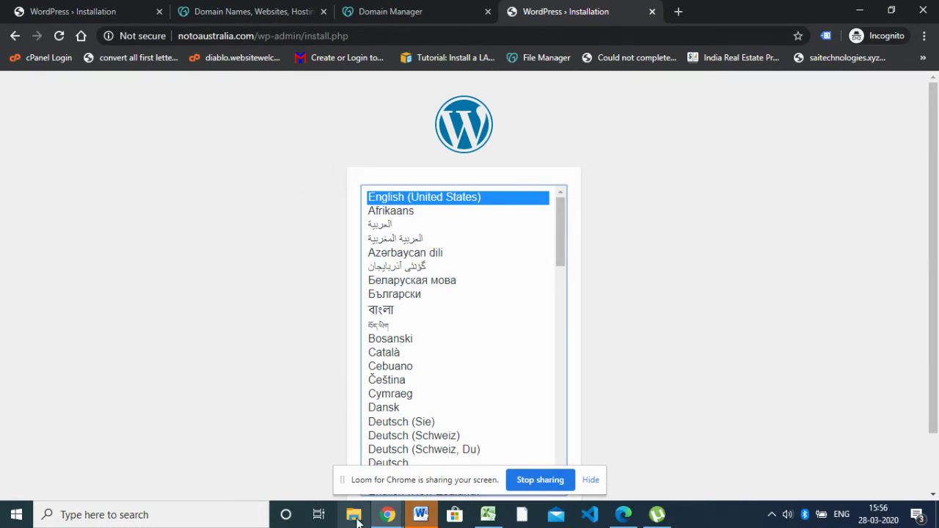
Glance at the Hosting Control Center and phpMyAdmin tabs, then bring the WordPress installer forward
mouse_move(391, 516)
click(208, 437)
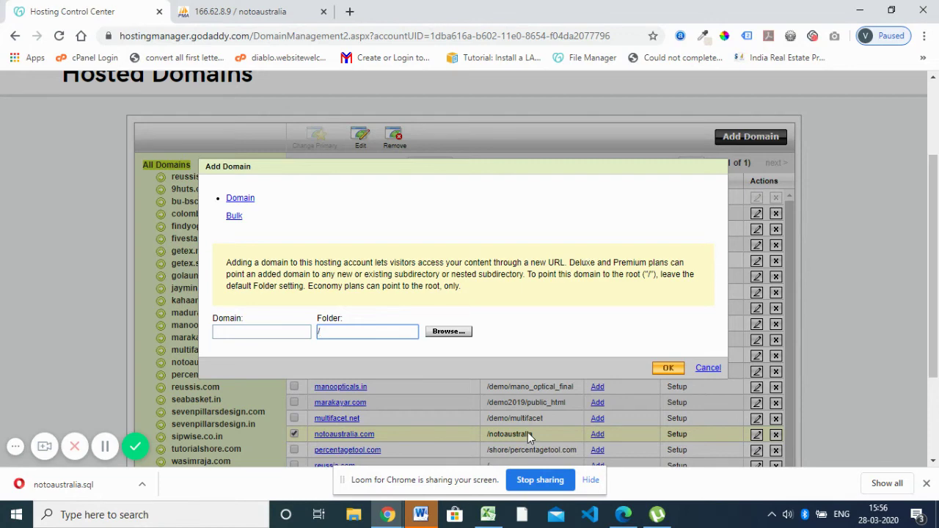
click(276, 6)
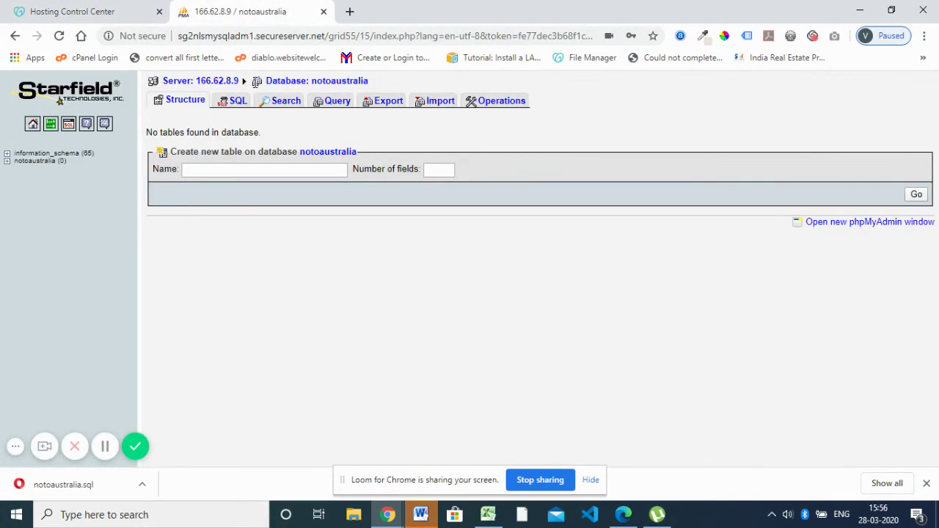
mouse_move(389, 516)
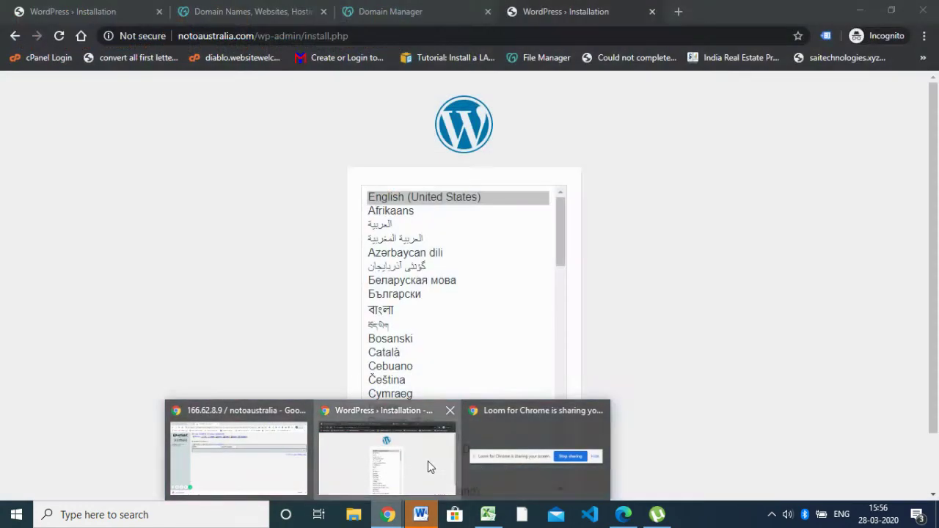
click(429, 461)
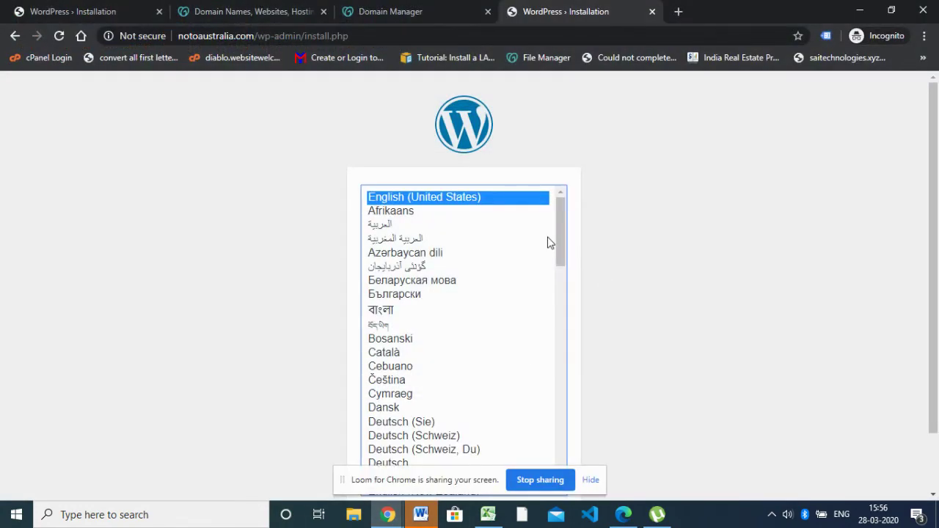
Keep English (United States) as the installation language and continue
scroll(547, 253, down, 13)
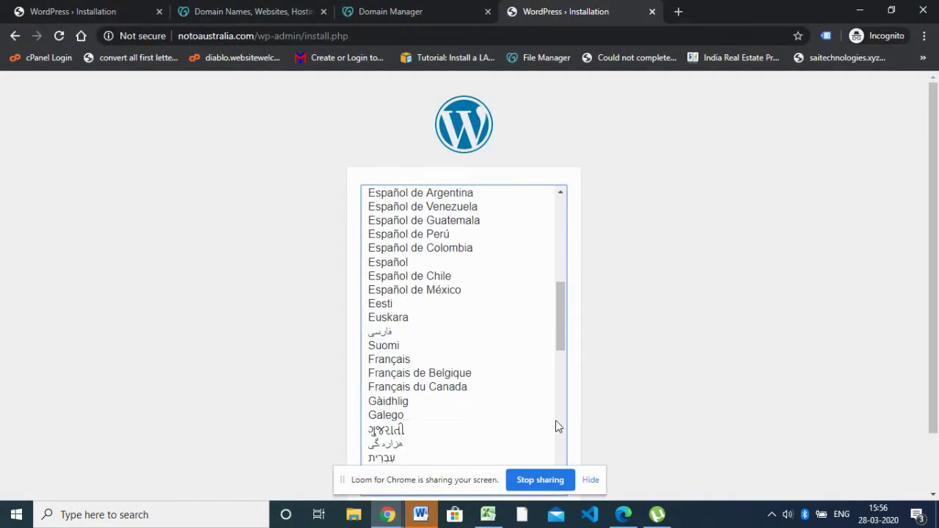
scroll(536, 404, down, 6)
scroll(628, 391, down, 2)
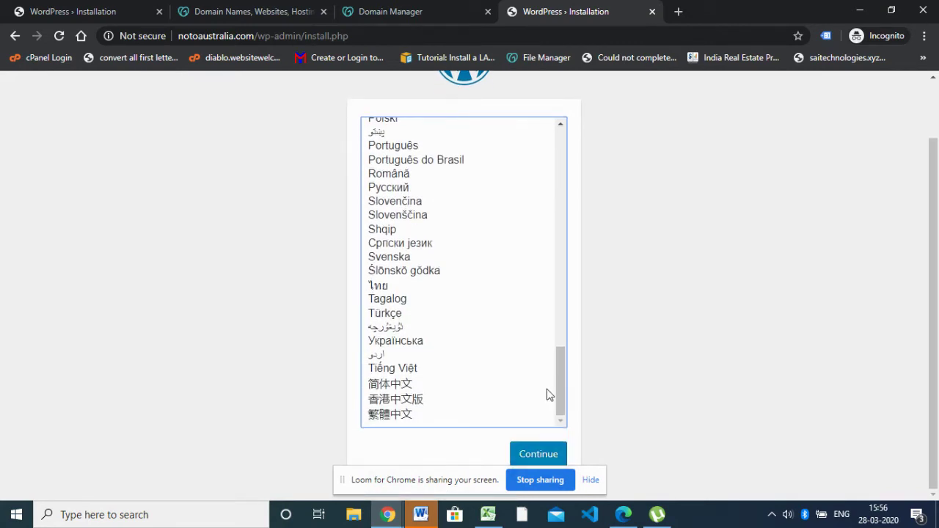
scroll(536, 382, up, 20)
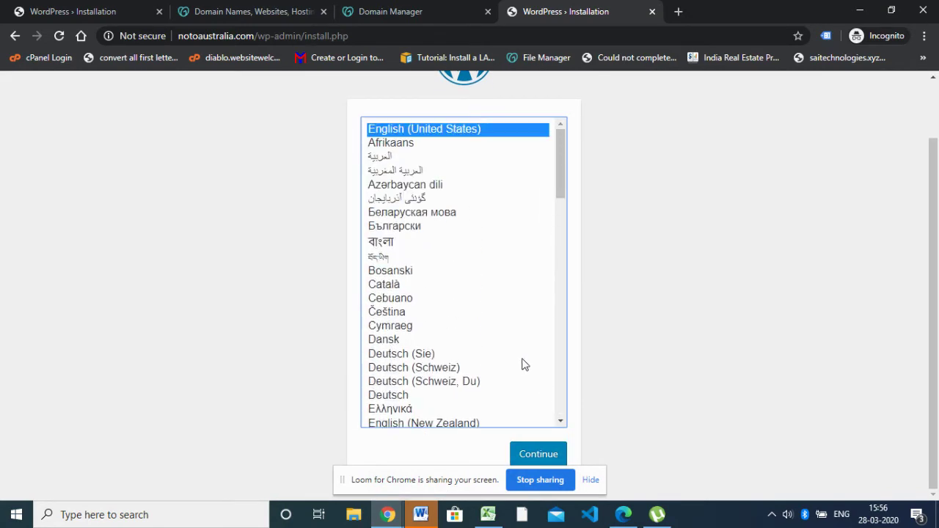
scroll(535, 381, down, 8)
click(536, 453)
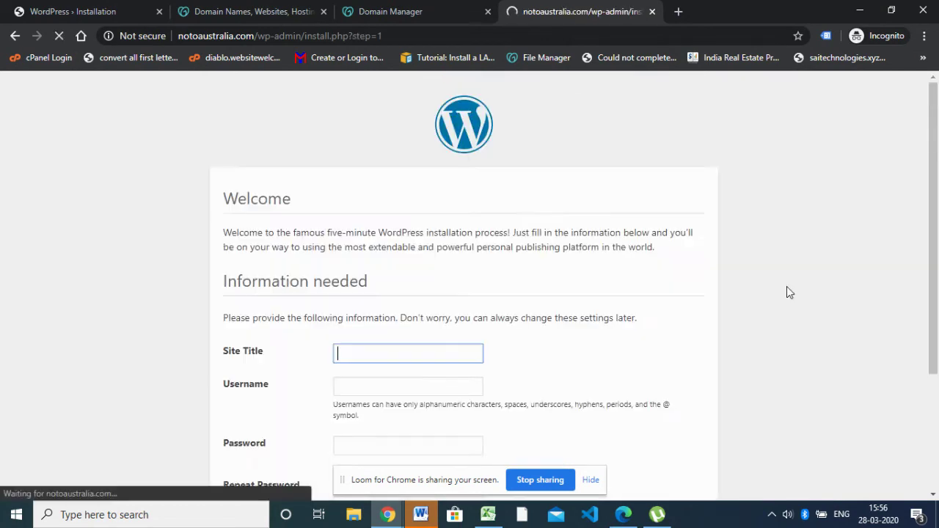
Set the WordPress site title to 'Notoaustralia' using the copied domain name, capitalised
scroll(785, 290, down, 3)
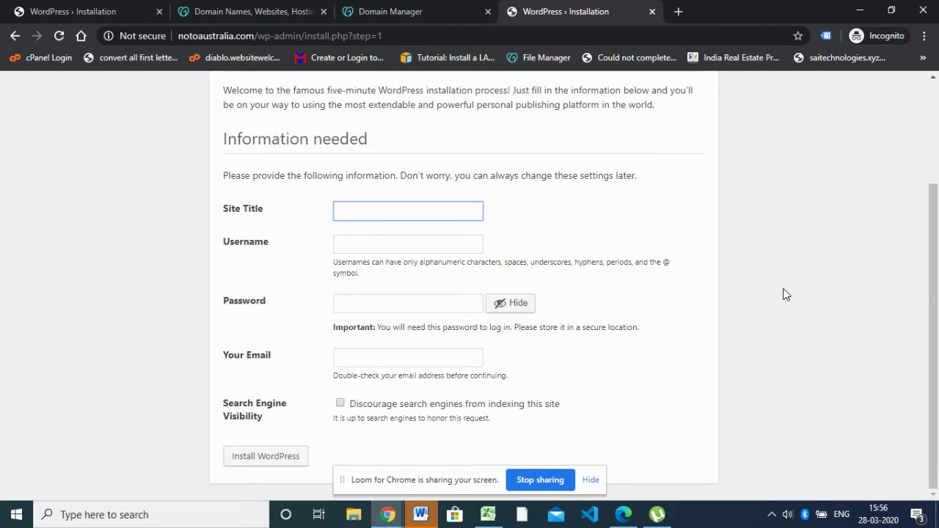
double_click(209, 37)
key(ctrl+c)
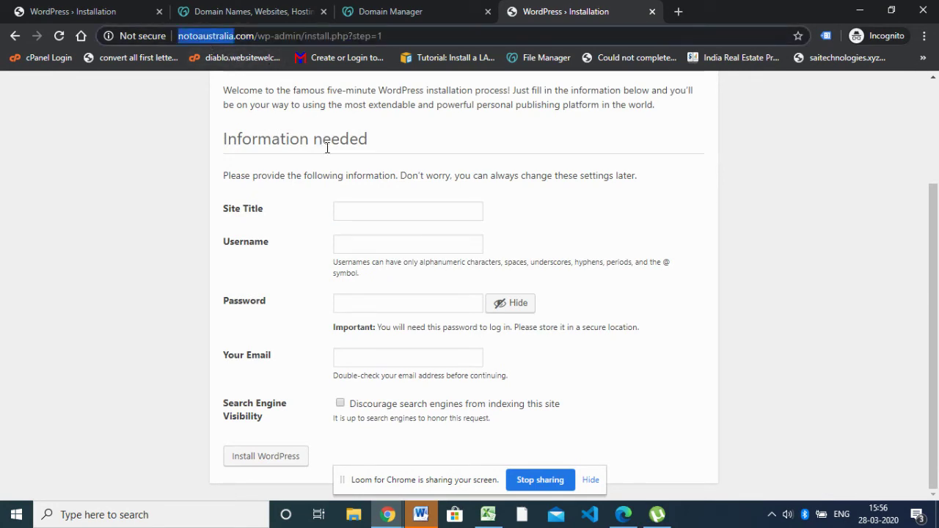
click(359, 213)
key(ctrl+v)
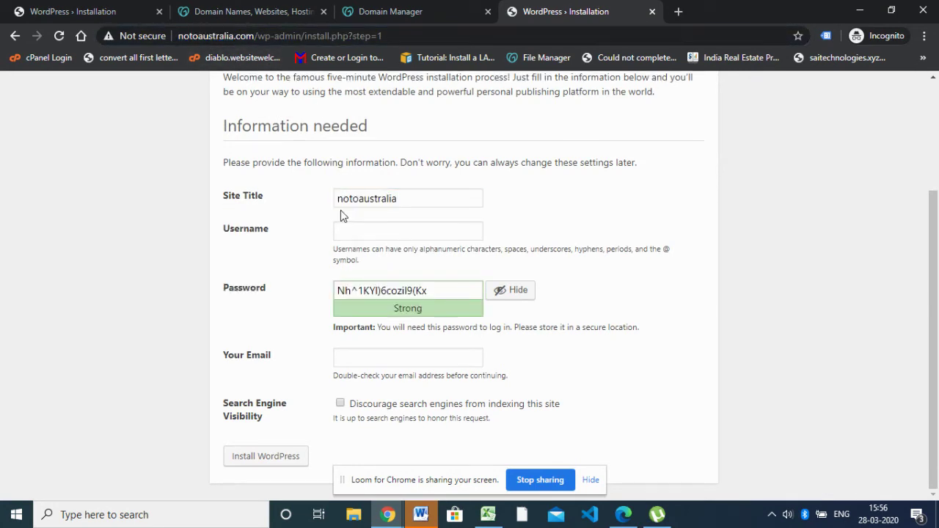
drag(342, 202, 337, 203)
text(N)
click(357, 202)
Enter 'admin' as the username and submit the install form without an email
click(381, 229)
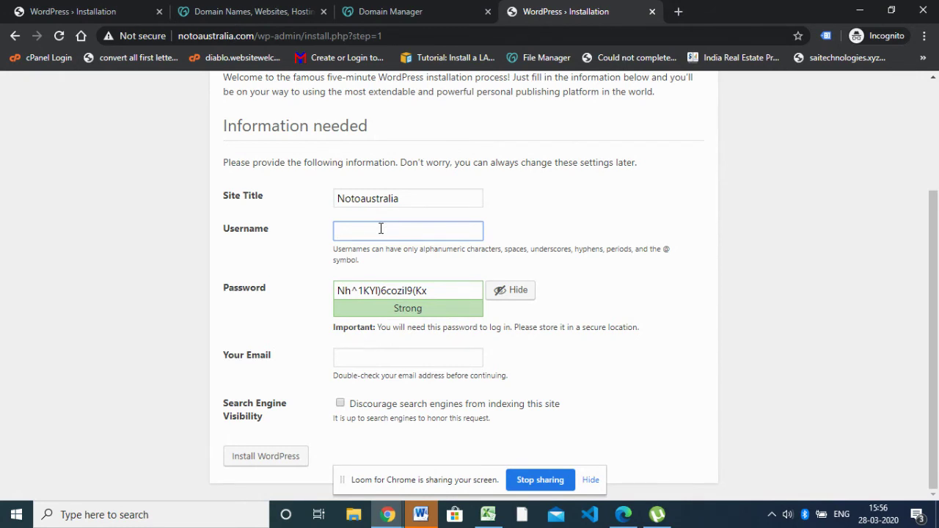
text(admin)
click(376, 349)
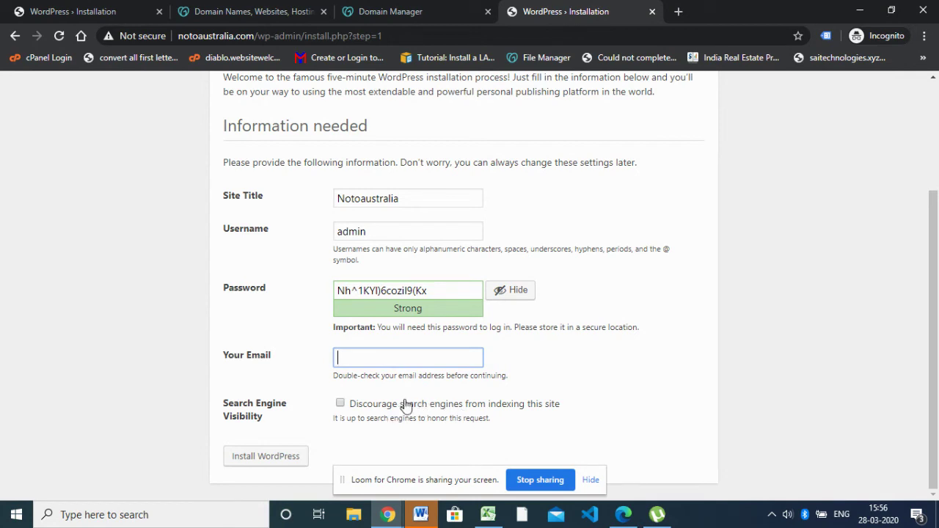
click(275, 458)
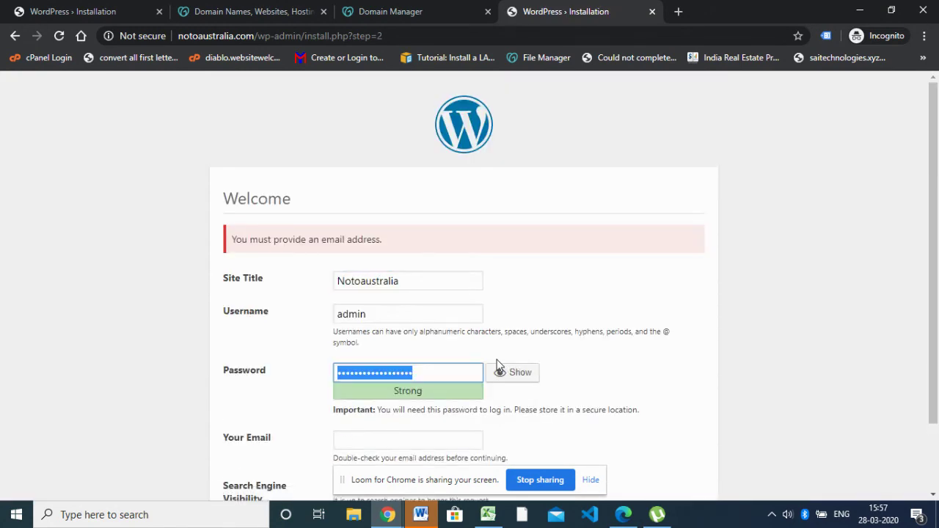
Enter a test email address in the Your Email field
scroll(502, 354, down, 2)
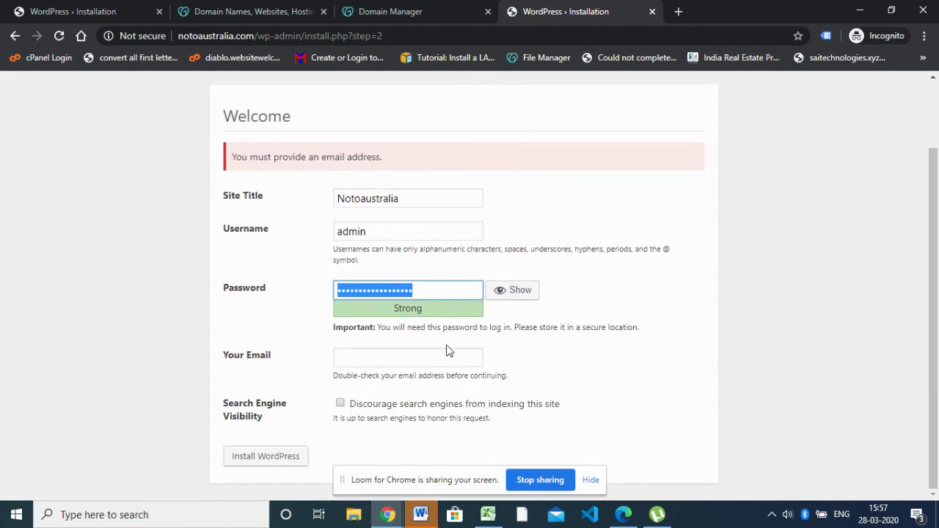
click(424, 356)
text(tes)
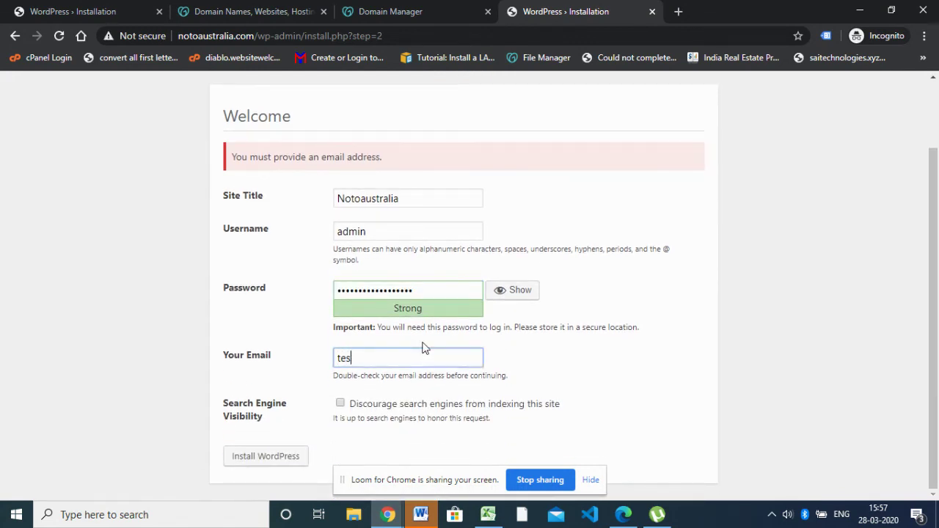
text(t@gmail.com)
Keep the strong generated password and run the WordPress installation
drag(411, 289, 207, 285)
key(ctrl+v)
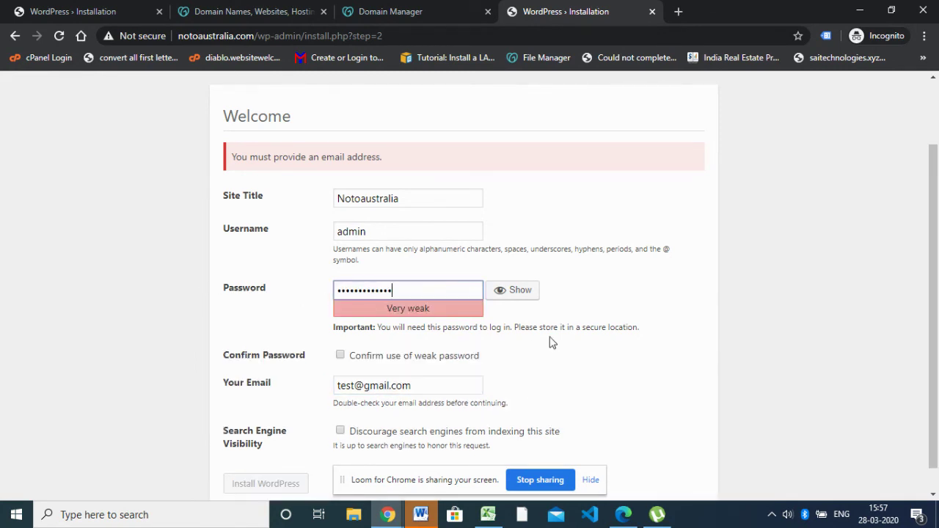
scroll(333, 417, down, 1)
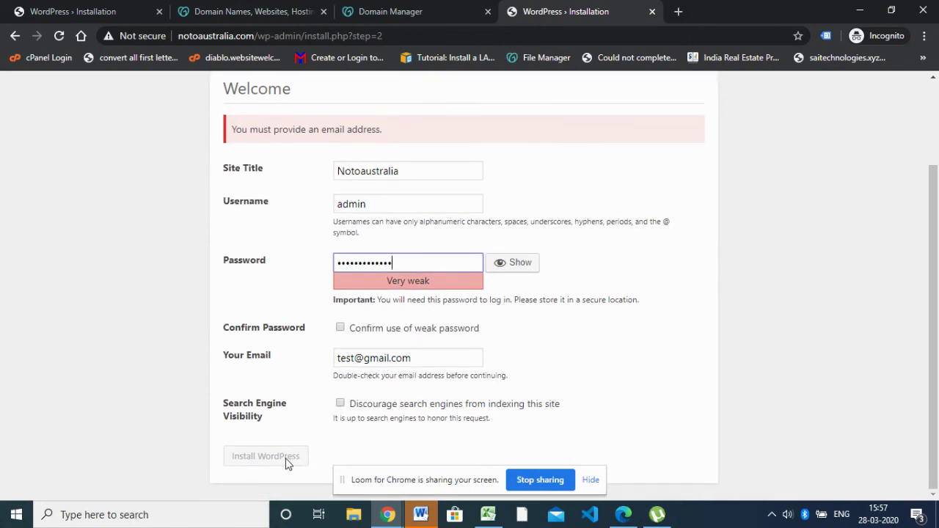
key(ctrl+z)
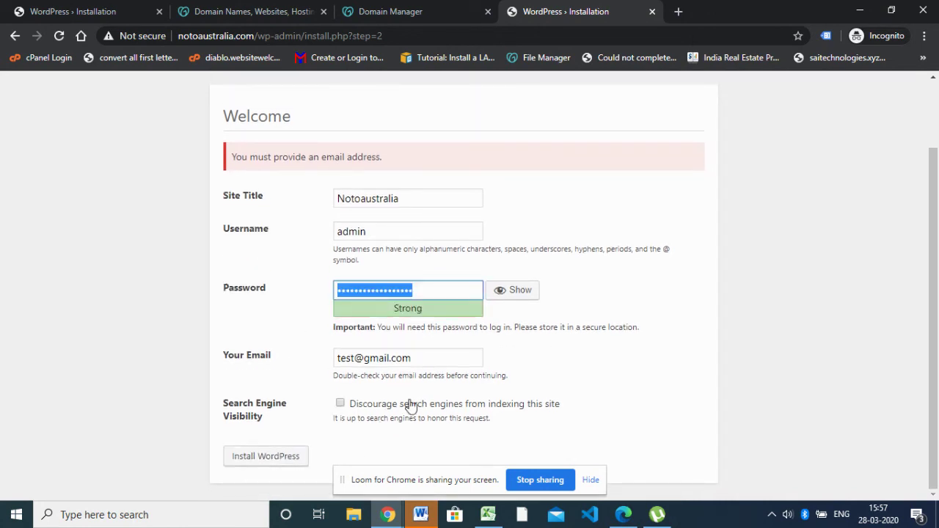
click(264, 458)
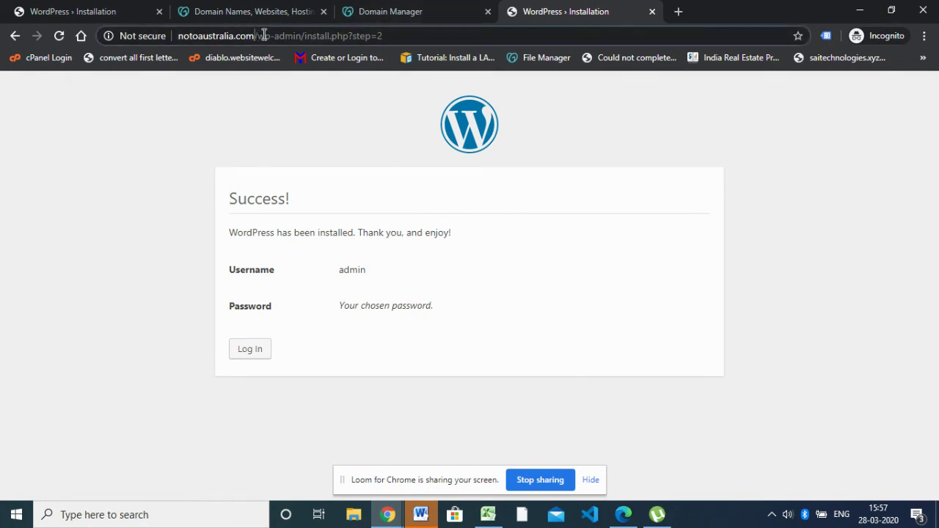
Load the live notoaustralia.com home page showing the Hello World post
drag(255, 35, 460, 55)
key(BackSpace)
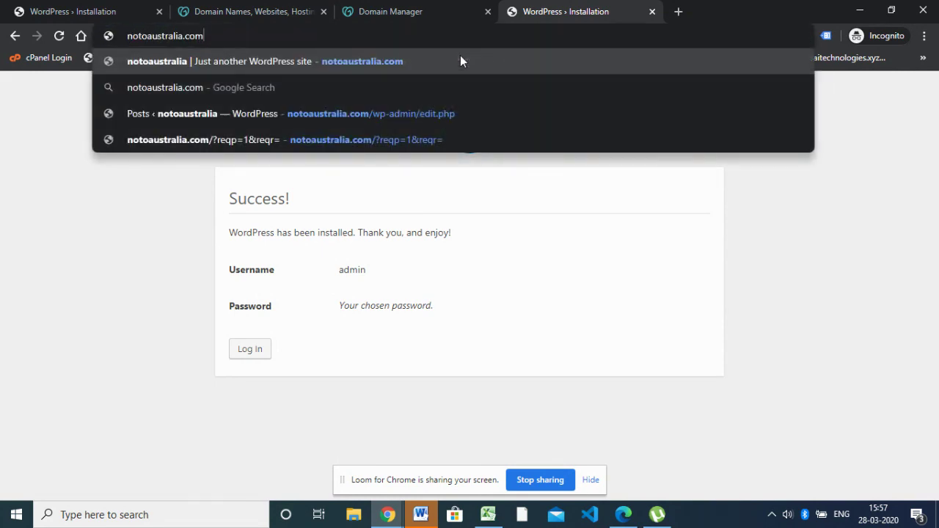
key(Return)
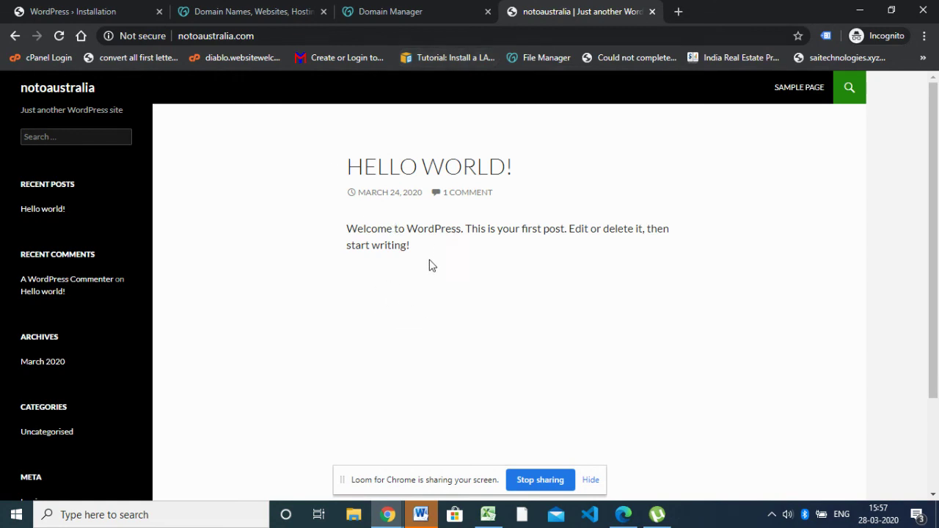
scroll(440, 268, down, 2)
scroll(449, 275, up, 2)
Check the DNS page and live site, then bring the phpMyAdmin window back to the front
click(397, 9)
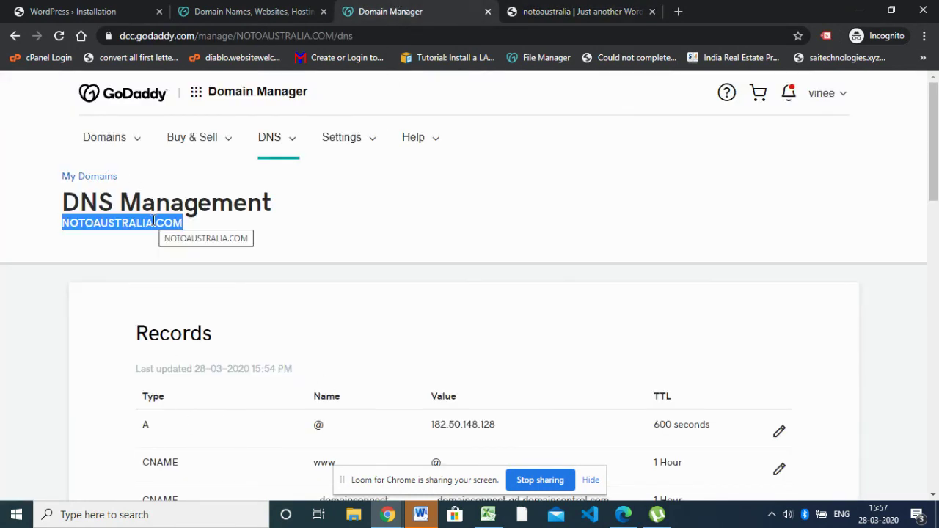
click(580, 9)
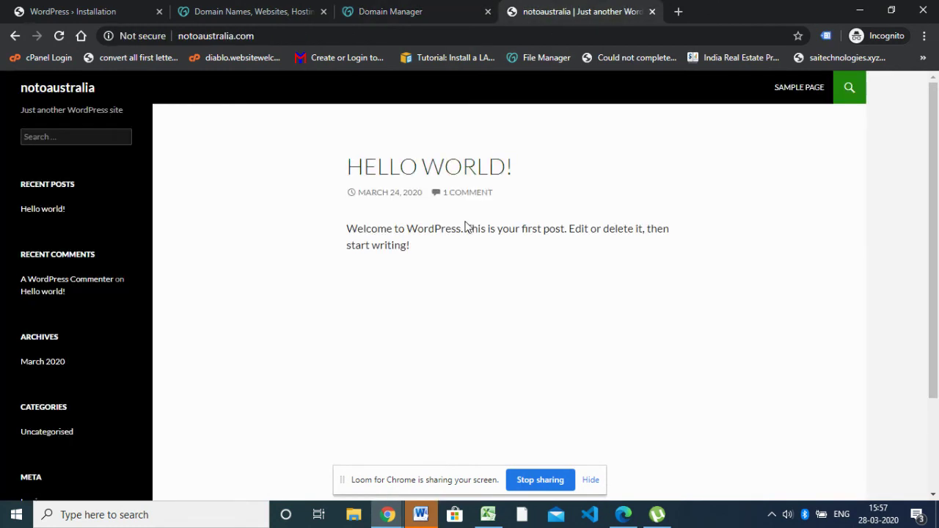
mouse_move(386, 515)
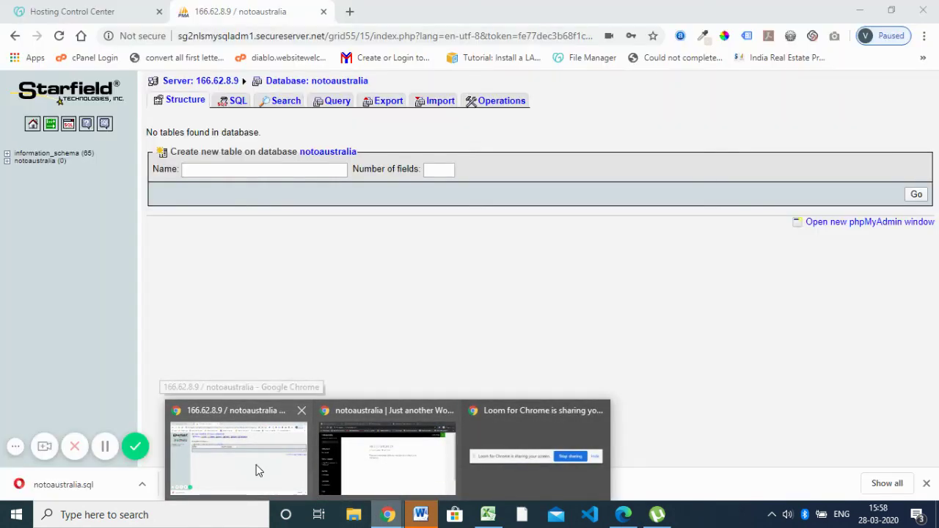
click(258, 469)
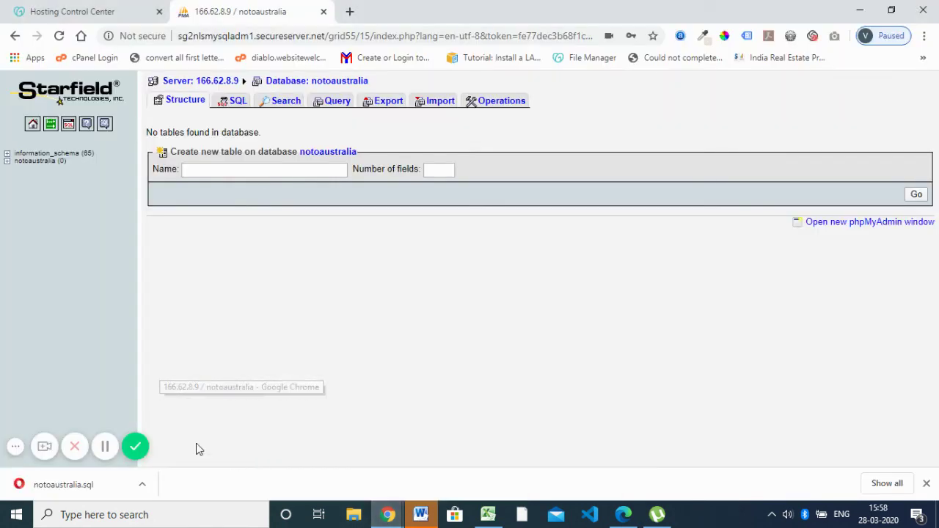